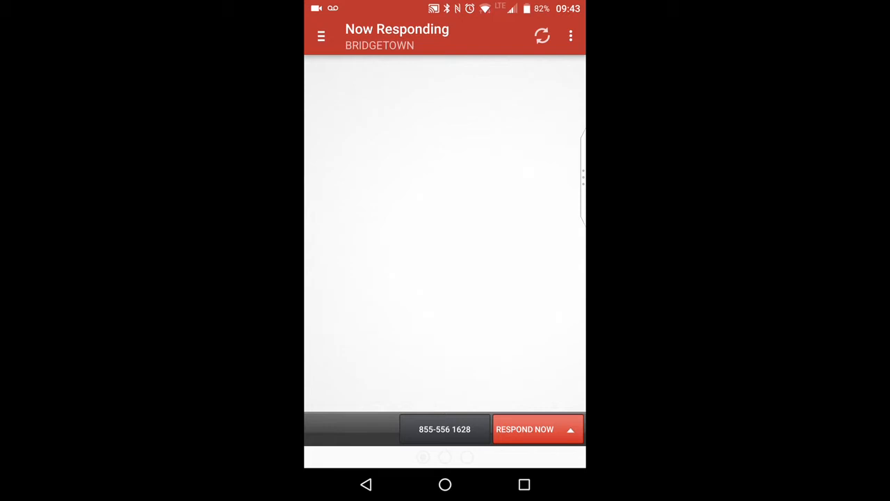
Open the EHS Lifeflight Checklist from the Bridgetown agency's department resources in the mobile app
{"action": "left_click", "coordinate": [321, 36]}
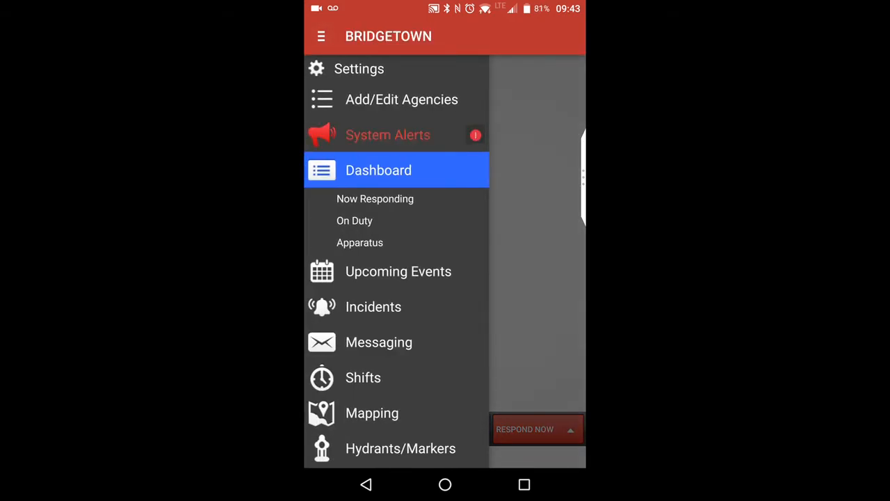
{"action": "scroll", "coordinate": [396, 261], "scroll_direction": "down", "scroll_amount": 5}
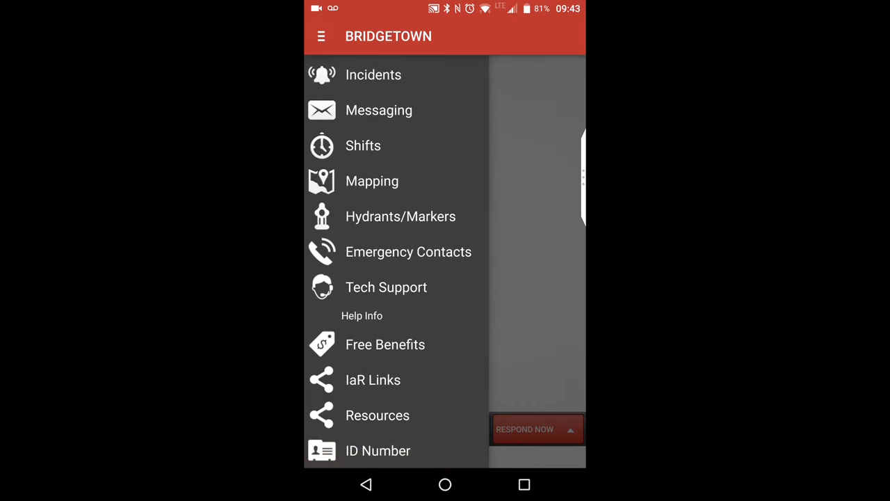
{"action": "left_click", "coordinate": [378, 415]}
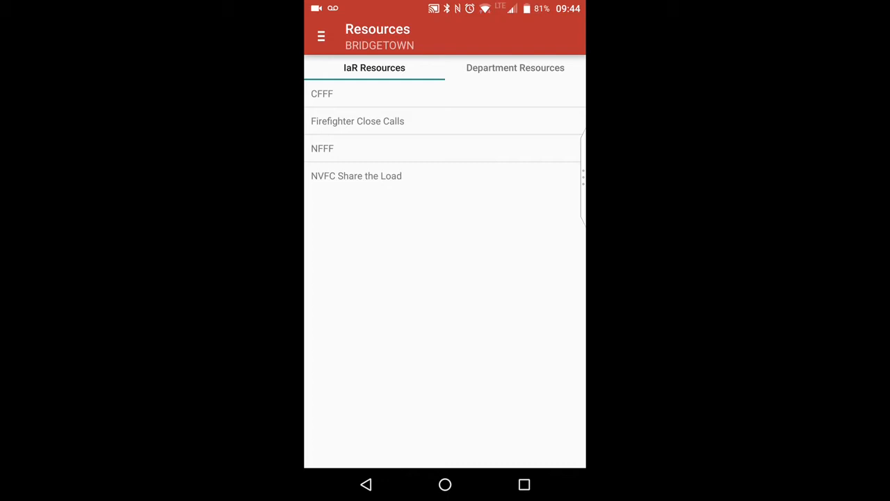
{"action": "left_click", "coordinate": [515, 68]}
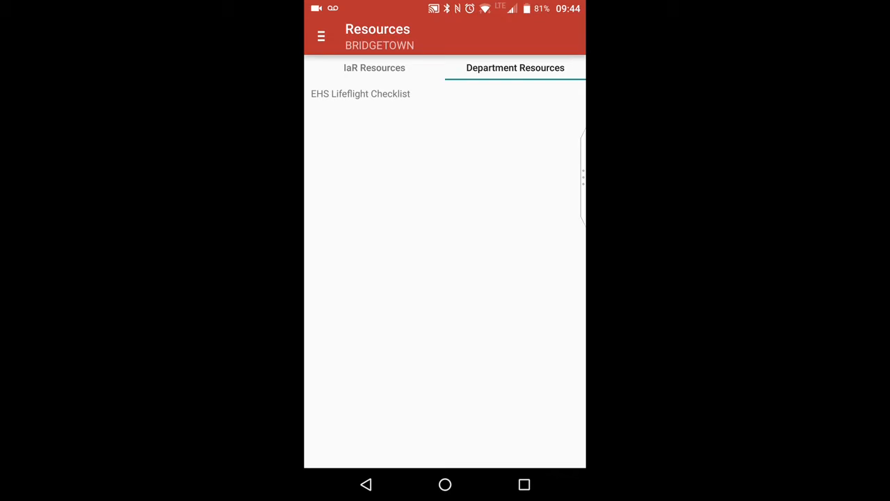
{"action": "left_click", "coordinate": [406, 96]}
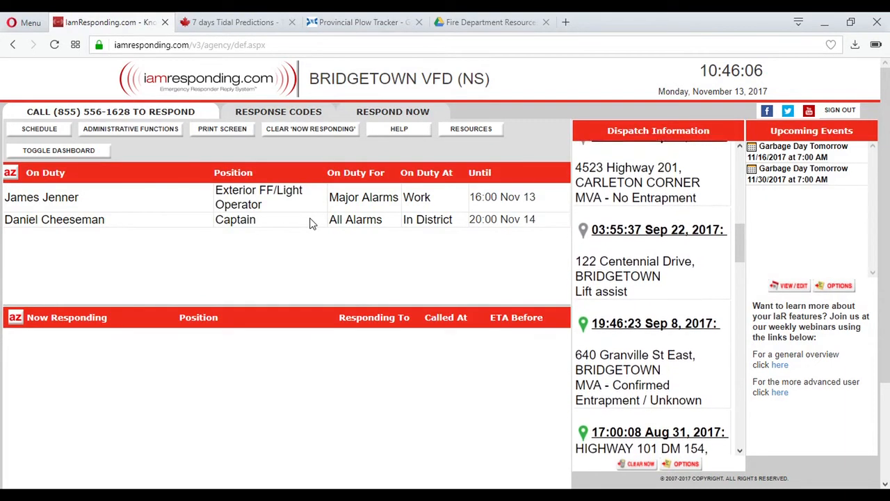
View the EHS Lifeflight Checklist from the department resources on the IamResponding website, then close the resources window and the document
{"action": "left_click", "coordinate": [452, 129]}
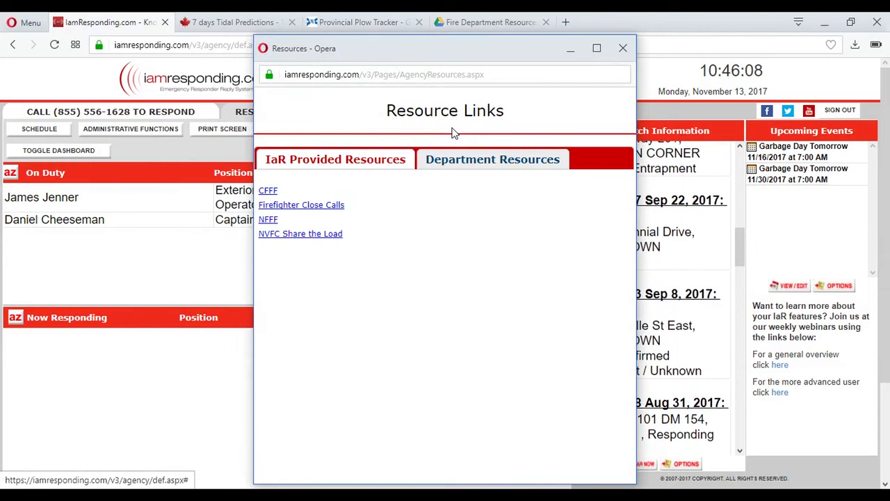
{"action": "left_click", "coordinate": [453, 159]}
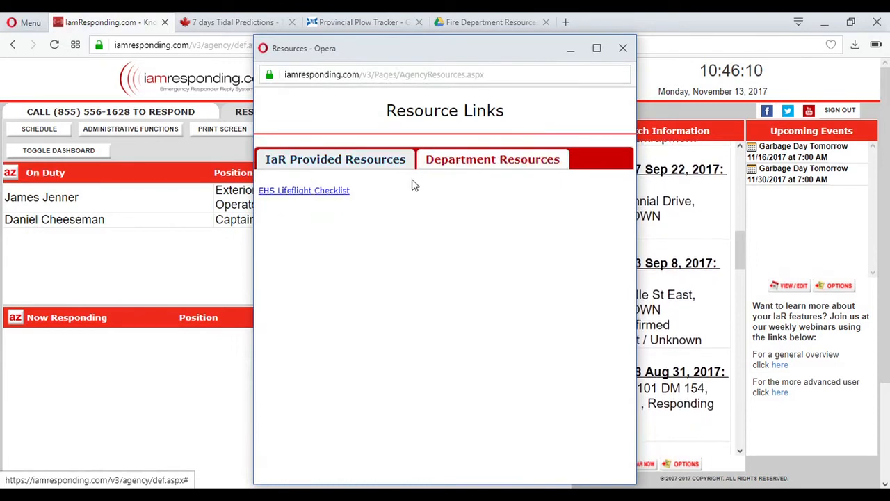
{"action": "left_click", "coordinate": [342, 194]}
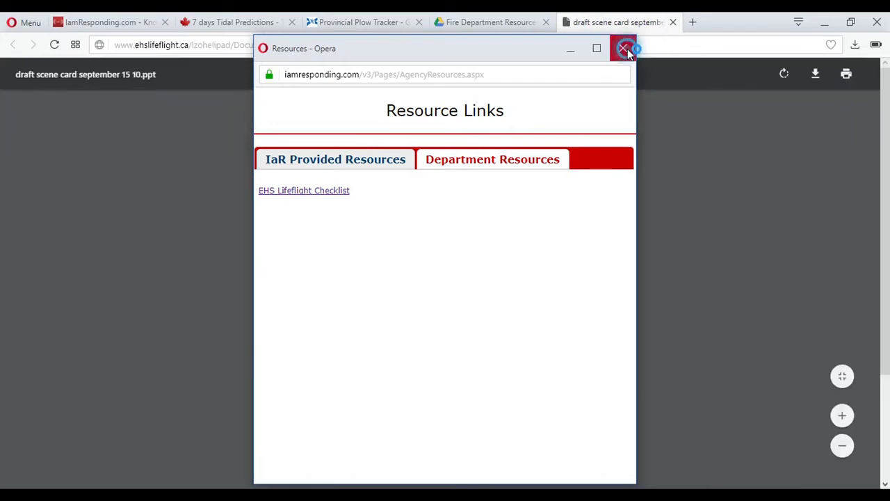
{"action": "left_click", "coordinate": [623, 48]}
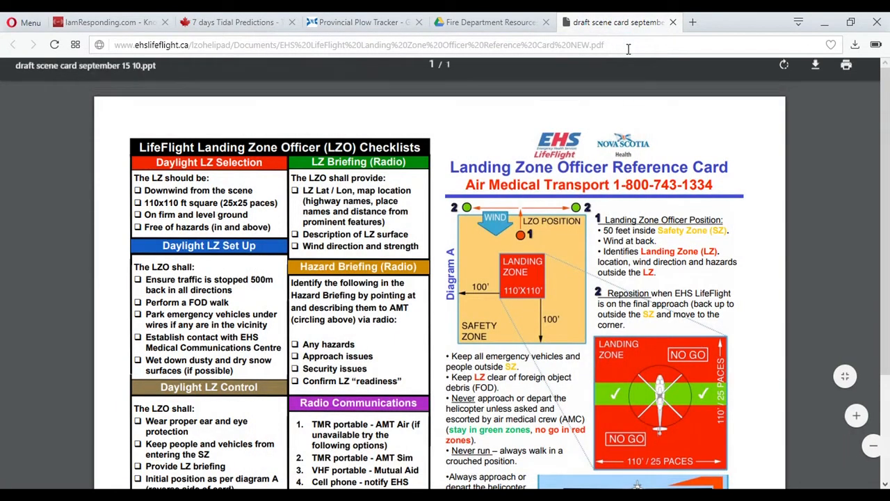
{"action": "left_click", "coordinate": [673, 22]}
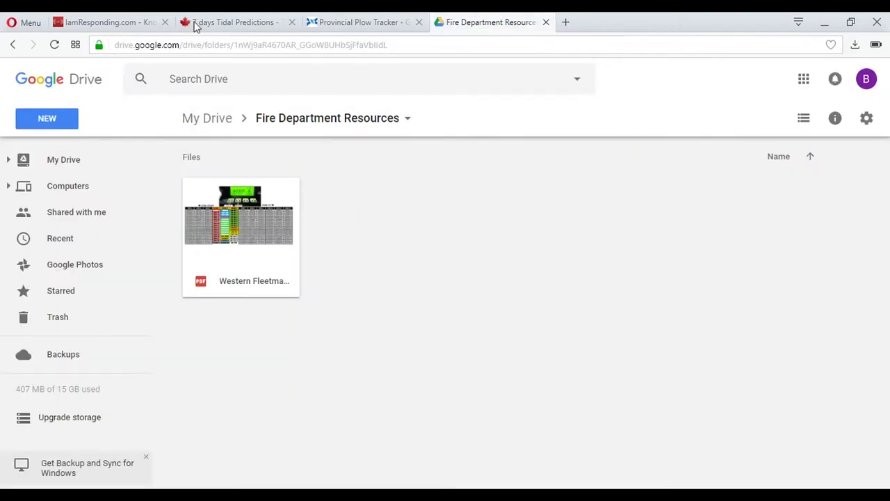
Open the Manage Agency Resources page in the administrative system settings of IamResponding
{"action": "left_click", "coordinate": [79, 23]}
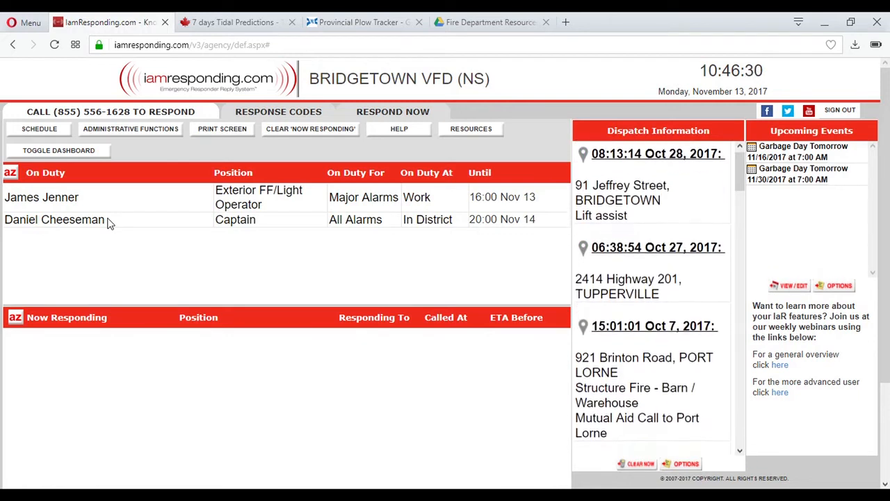
{"action": "left_click", "coordinate": [139, 138]}
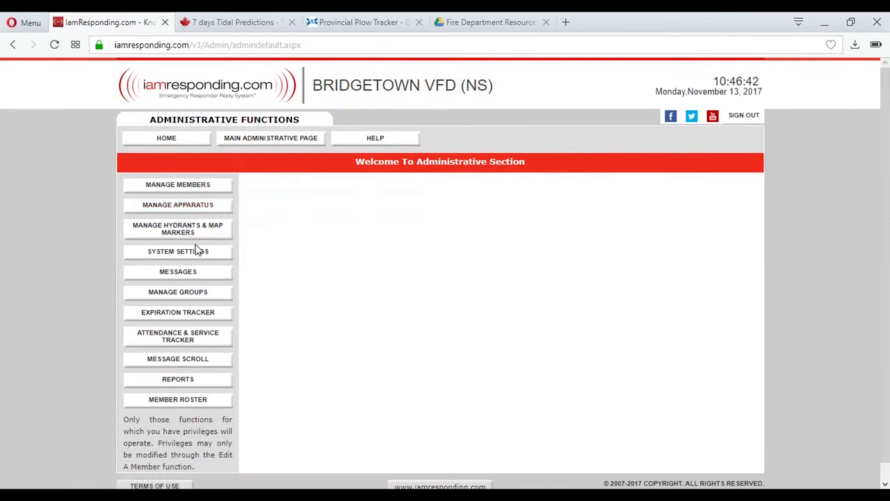
{"action": "mouse_move", "coordinate": [197, 253]}
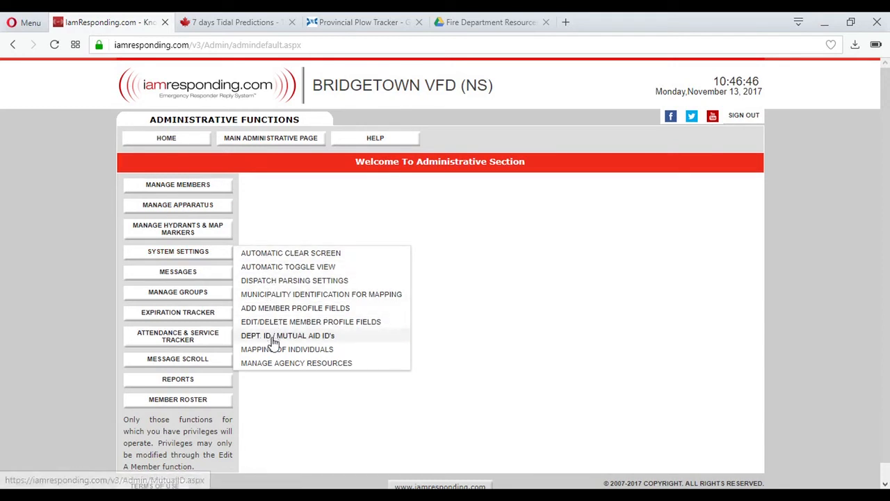
{"action": "left_click", "coordinate": [273, 367]}
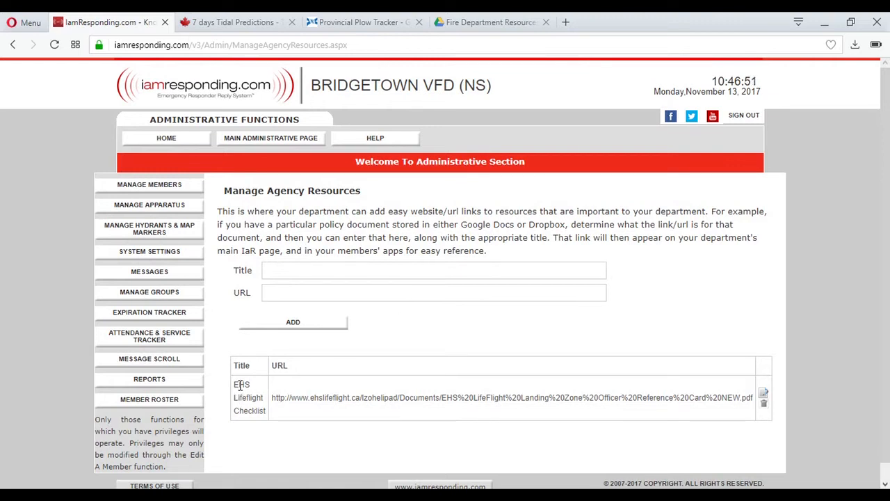
{"action": "left_click_drag", "start_coordinate": [415, 400], "coordinate": [570, 401]}
{"action": "left_click", "coordinate": [575, 402]}
Examine the 7-day tidal predictions page for Parkers Cove, including the high and low tide tables
{"action": "left_click", "coordinate": [199, 22]}
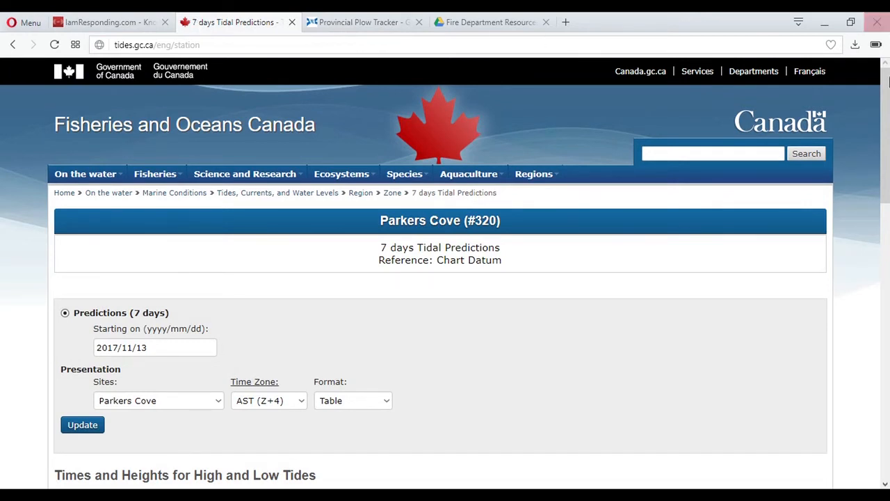
{"action": "left_click_drag", "start_coordinate": [886, 140], "coordinate": [884, 166]}
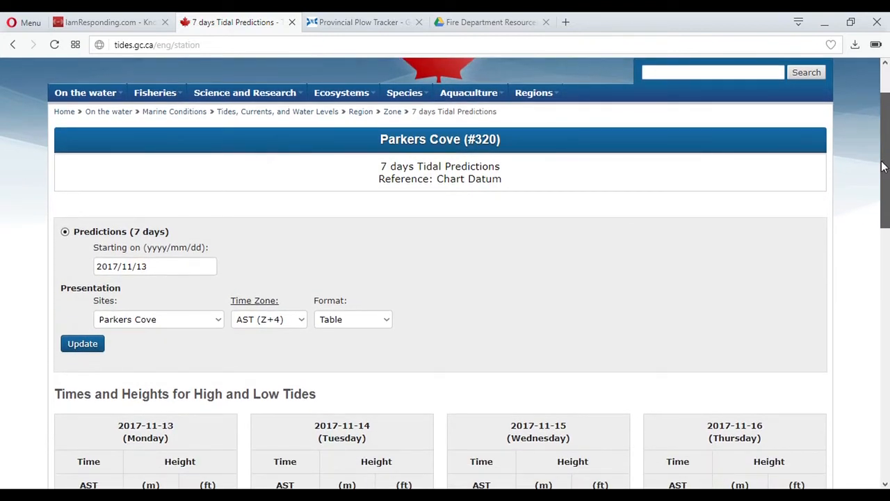
{"action": "left_click_drag", "start_coordinate": [883, 167], "coordinate": [887, 129]}
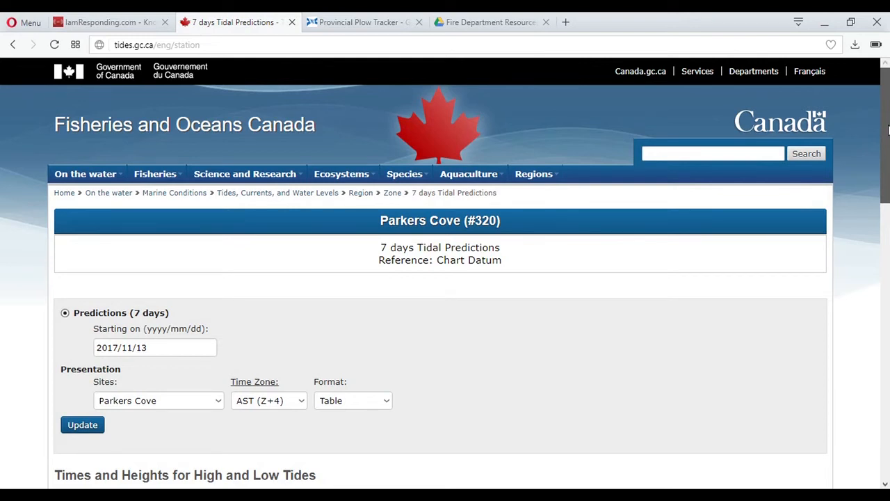
{"action": "left_click_drag", "start_coordinate": [887, 130], "coordinate": [887, 152]}
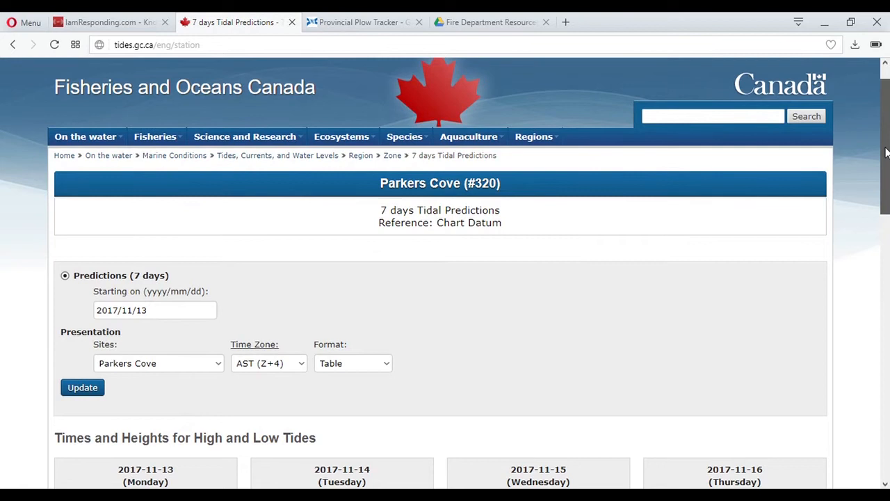
{"action": "left_click_drag", "start_coordinate": [886, 153], "coordinate": [866, 162]}
{"action": "left_click", "coordinate": [872, 154]}
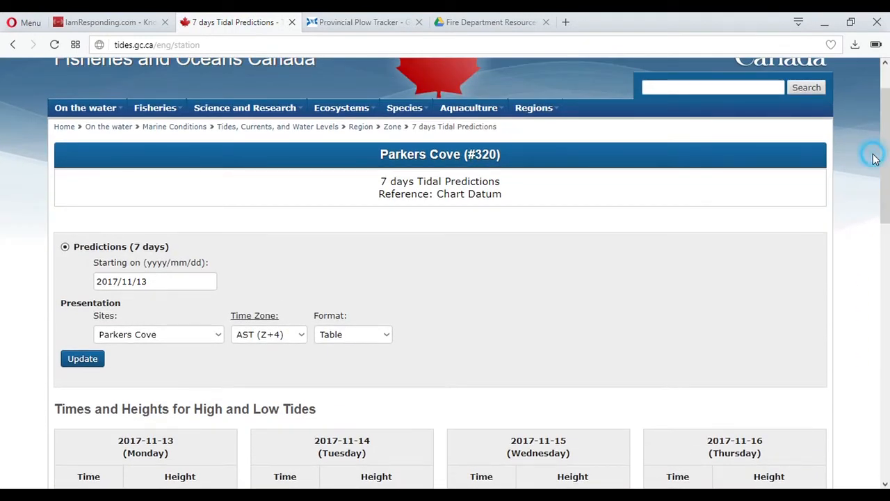
{"action": "left_click", "coordinate": [880, 159]}
{"action": "left_click_drag", "start_coordinate": [879, 157], "coordinate": [868, 111]}
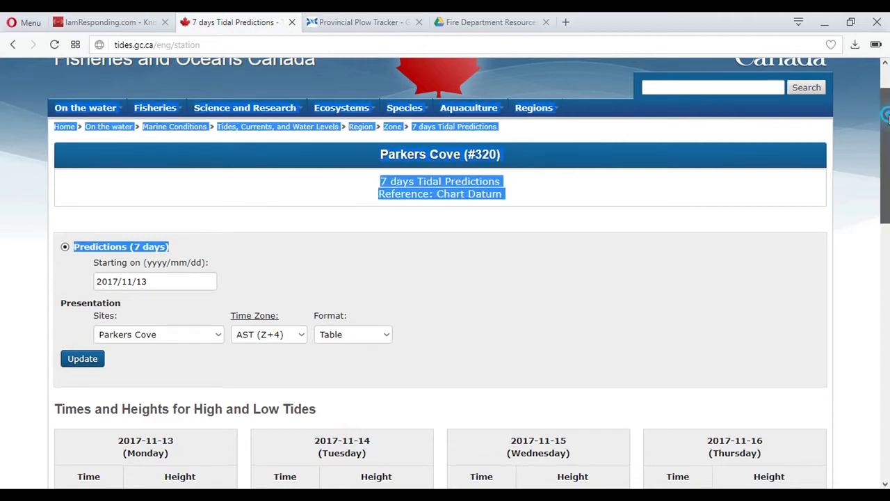
{"action": "left_click", "coordinate": [877, 126]}
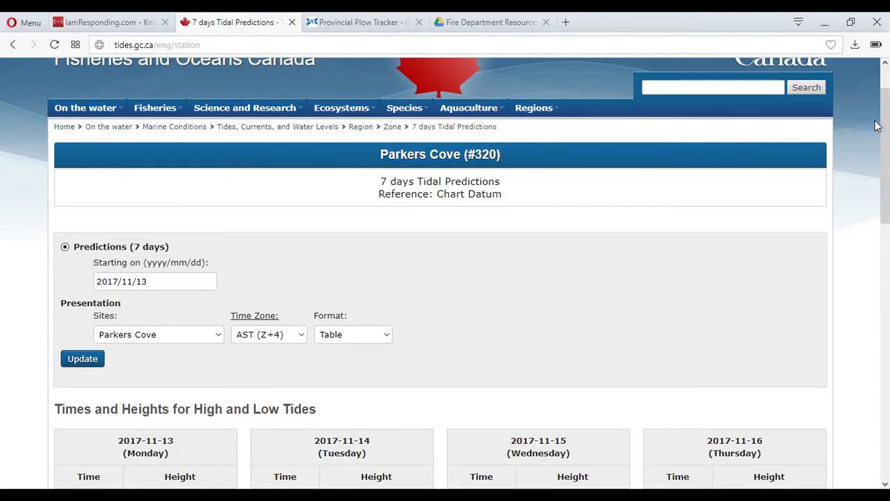
{"action": "left_click_drag", "start_coordinate": [888, 159], "coordinate": [888, 143]}
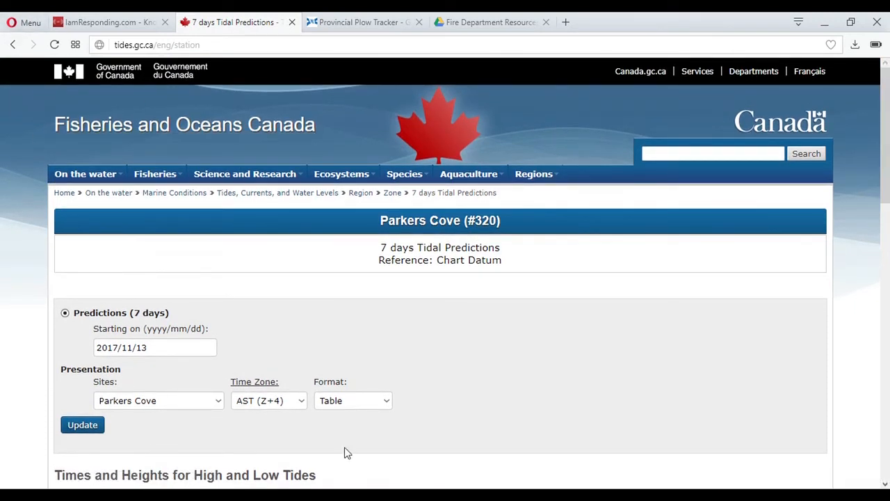
{"action": "scroll", "coordinate": [888, 153], "scroll_direction": "down", "scroll_amount": 3}
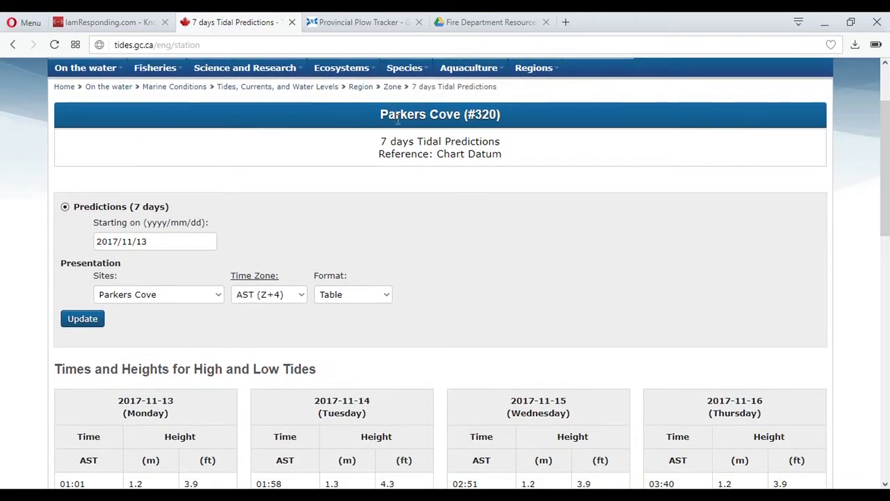
{"action": "left_click_drag", "start_coordinate": [886, 140], "coordinate": [885, 114]}
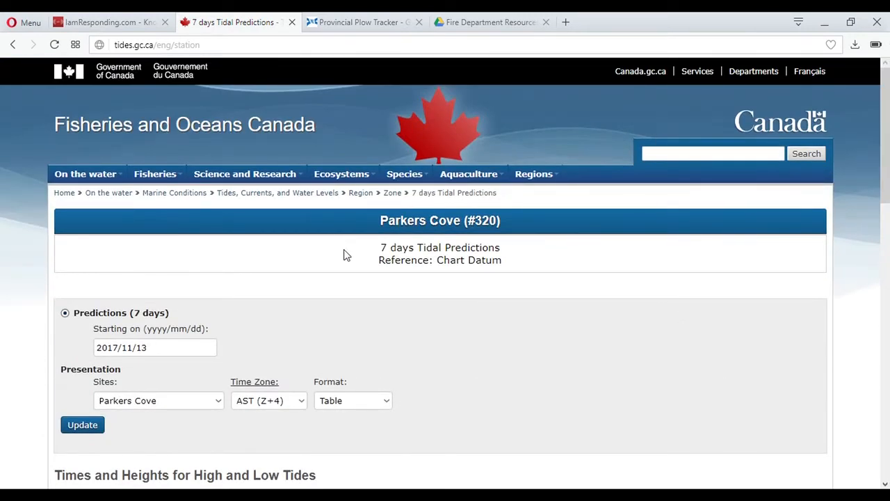
Copy the web address of the Parkers Cove tidal predictions page
{"action": "left_click", "coordinate": [199, 43]}
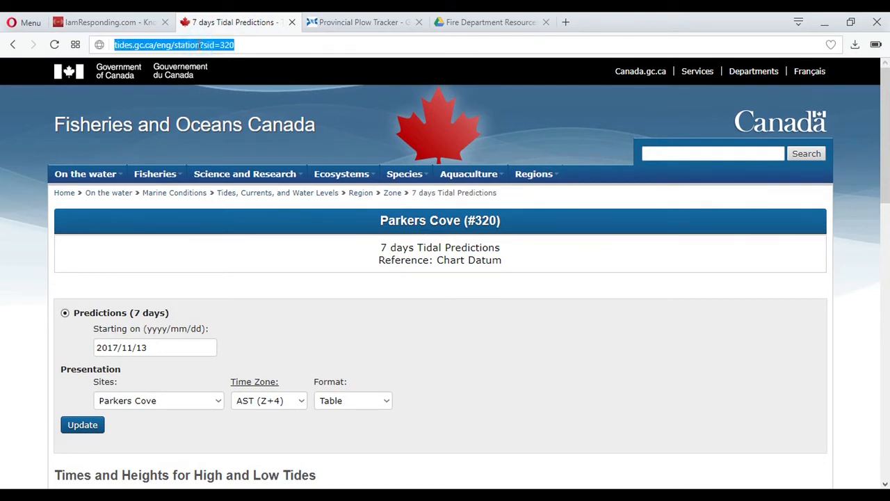
{"action": "right_click", "coordinate": [199, 44]}
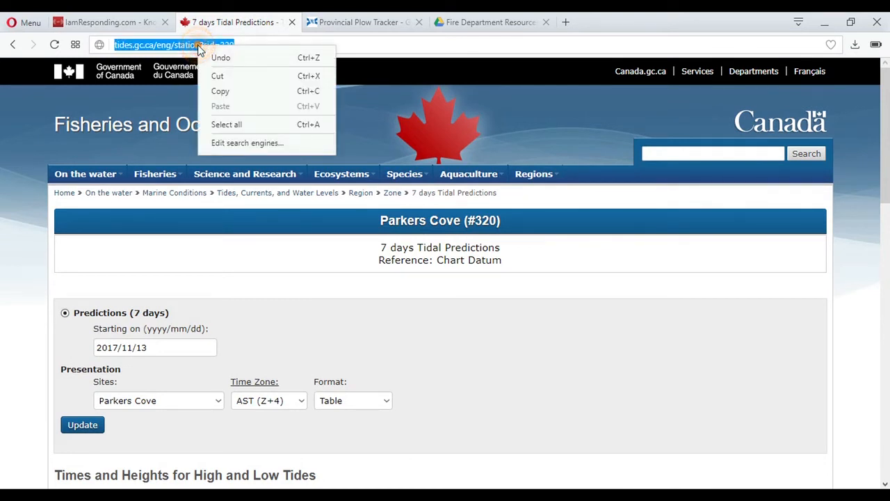
{"action": "left_click", "coordinate": [223, 95]}
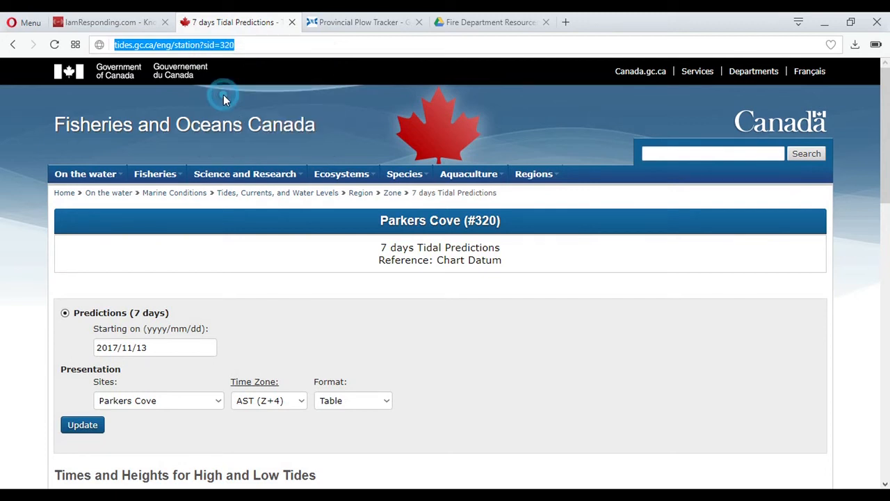
{"action": "left_click", "coordinate": [105, 23]}
{"action": "left_click", "coordinate": [500, 264]}
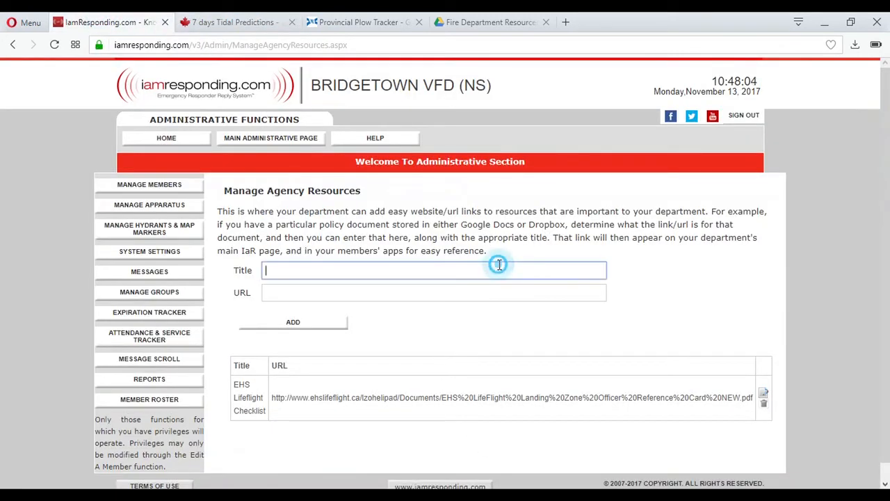
{"action": "type", "text": "Parkers Cove Tide Times"}
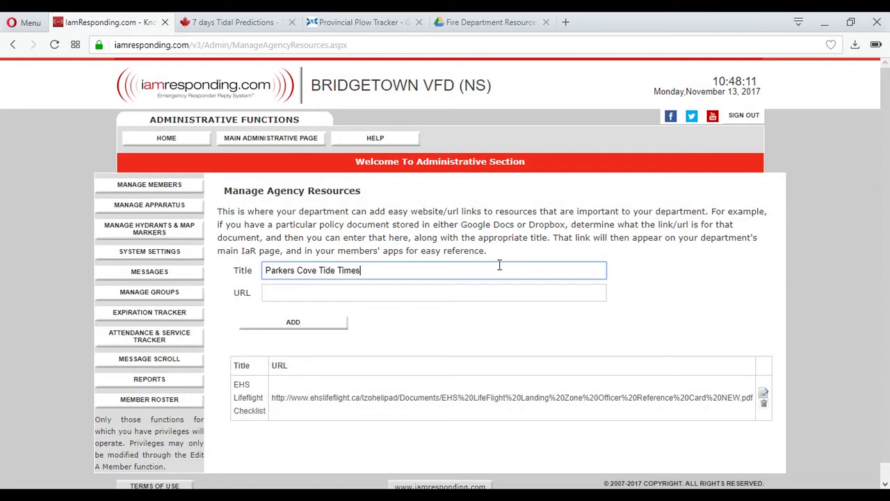
{"action": "key", "text": "Tab"}
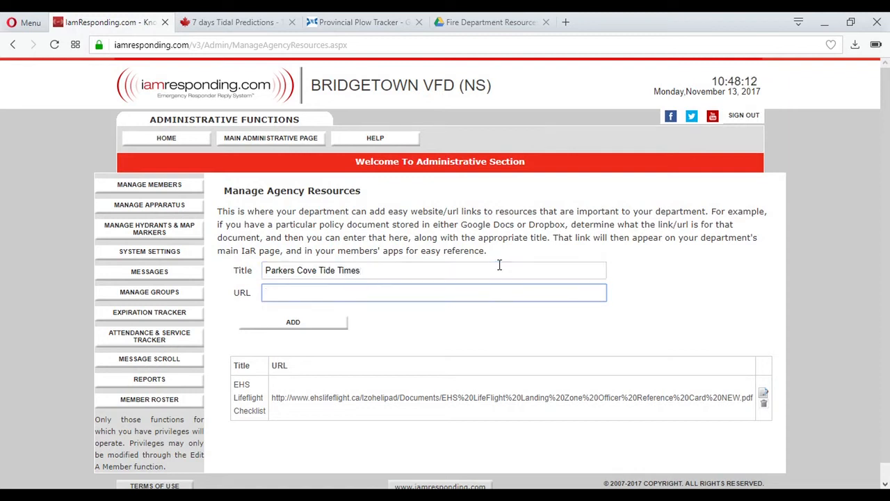
{"action": "key", "text": "ctrl+v"}
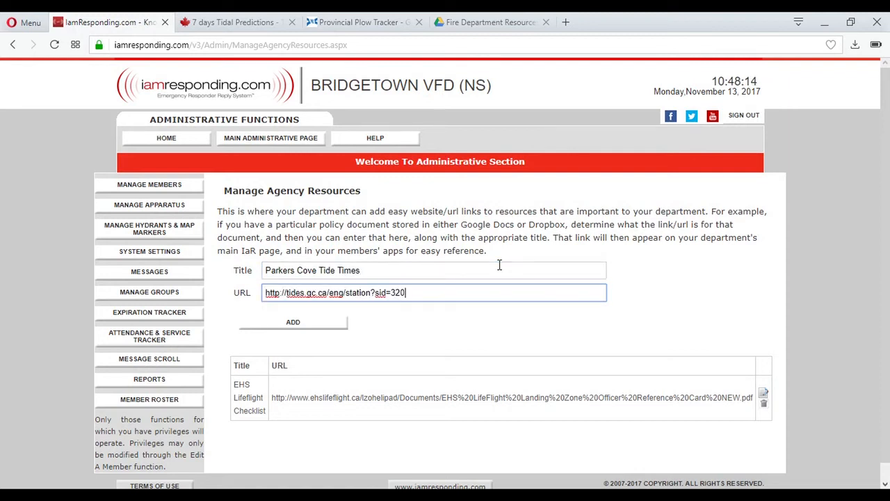
{"action": "left_click", "coordinate": [313, 327]}
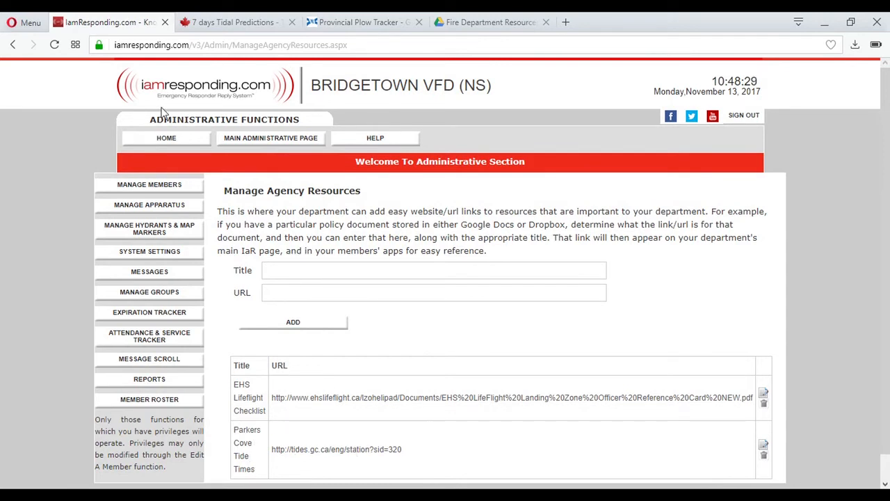
Copy the web address of the Nova Scotia Provincial Plow Tracker page
{"action": "left_click", "coordinate": [341, 19]}
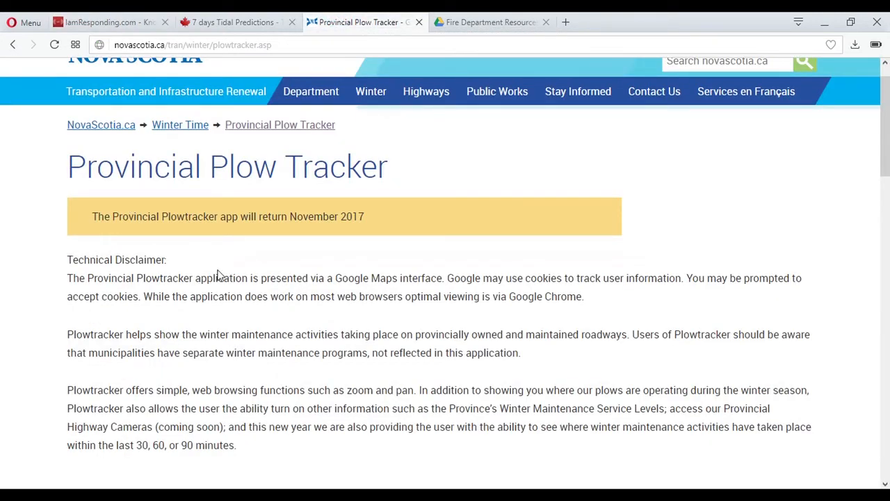
{"action": "scroll", "coordinate": [886, 124], "scroll_direction": "up", "scroll_amount": 1}
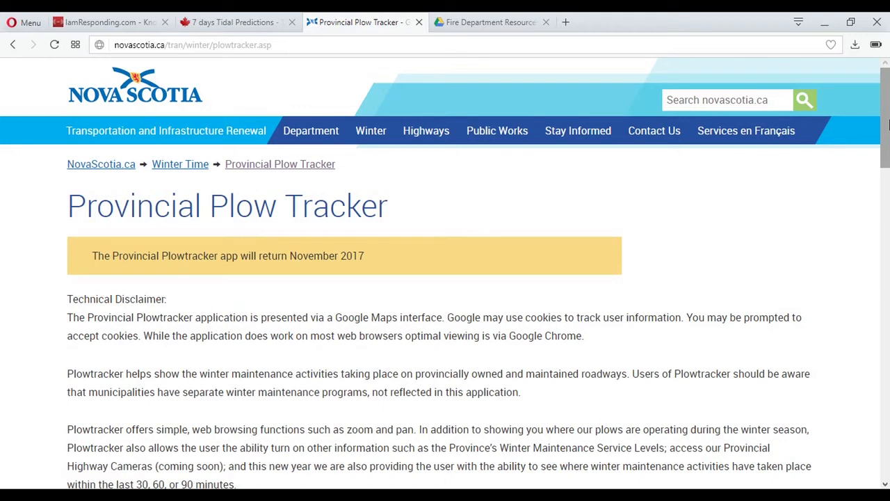
{"action": "left_click", "coordinate": [269, 40]}
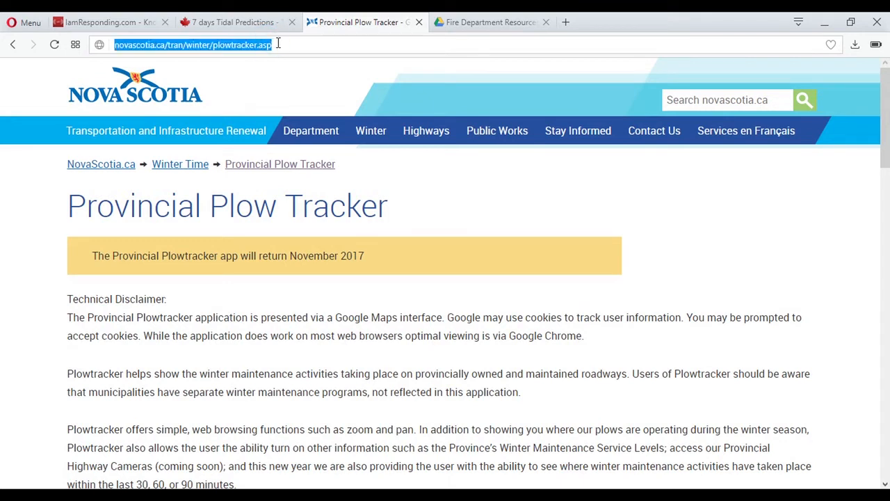
{"action": "right_click", "coordinate": [277, 43]}
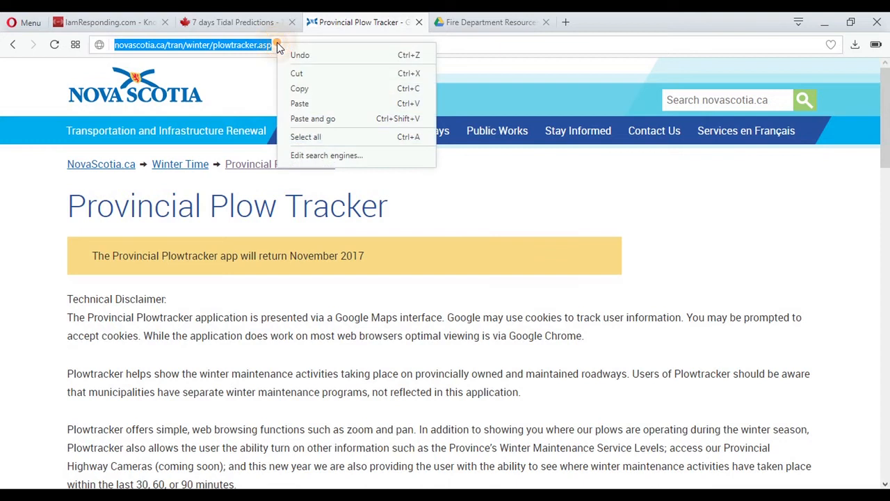
{"action": "left_click", "coordinate": [299, 88]}
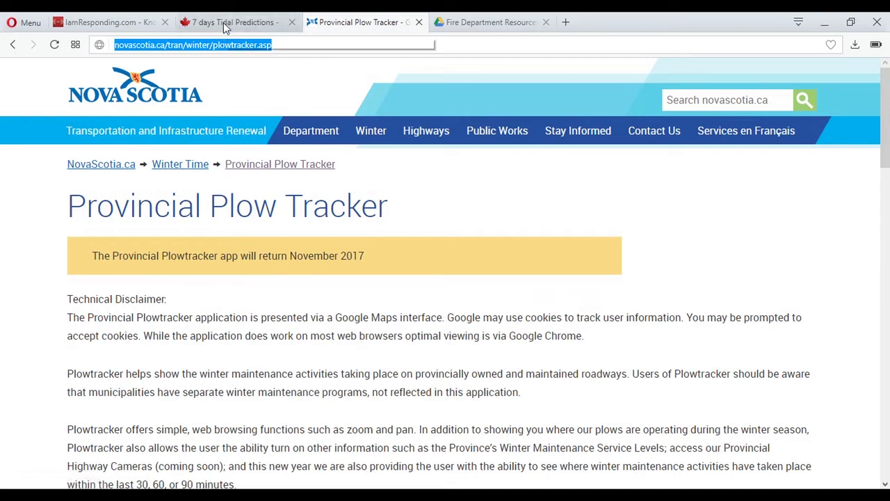
{"action": "left_click", "coordinate": [147, 26]}
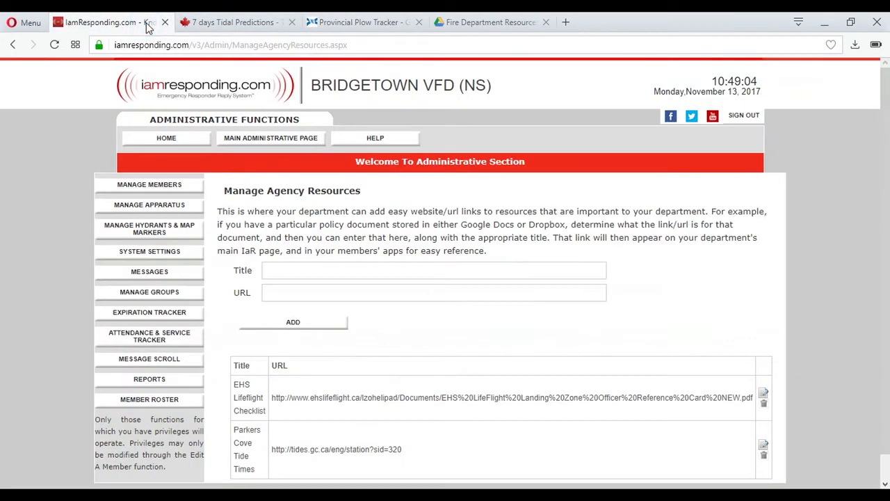
{"action": "left_click", "coordinate": [326, 262]}
{"action": "type", "text": "Plow Trac"}
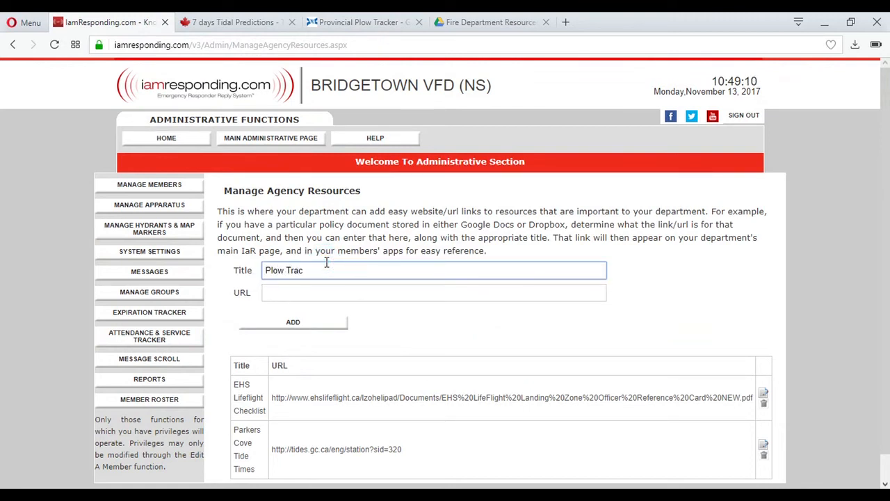
{"action": "type", "text": "ker"}
{"action": "left_click", "coordinate": [327, 290]}
{"action": "key", "text": "ctrl+v"}
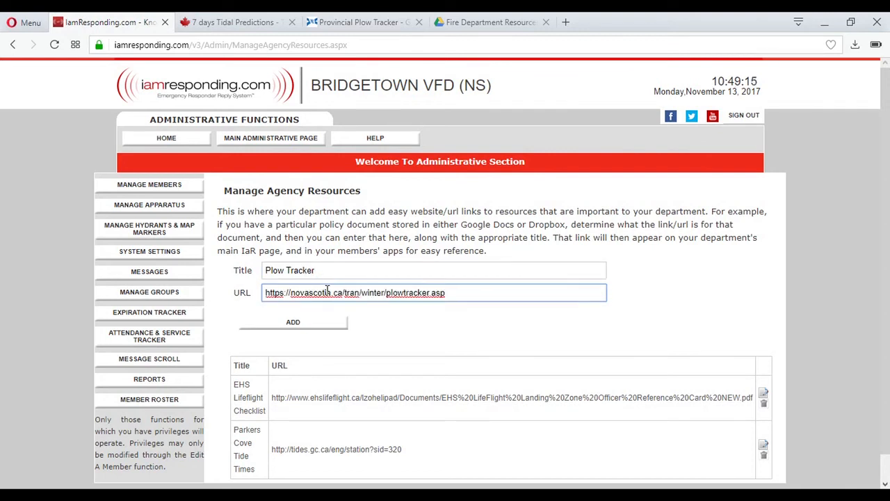
{"action": "left_click", "coordinate": [318, 327]}
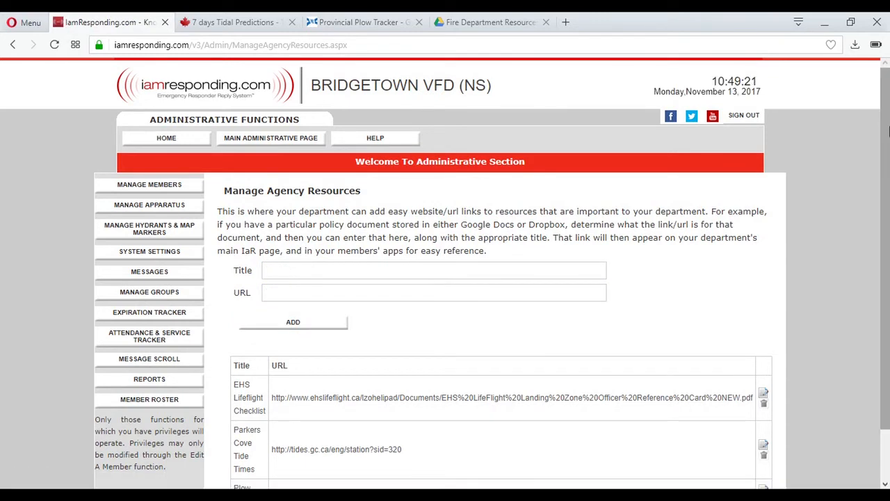
{"action": "scroll", "coordinate": [882, 226], "scroll_direction": "down", "scroll_amount": 1}
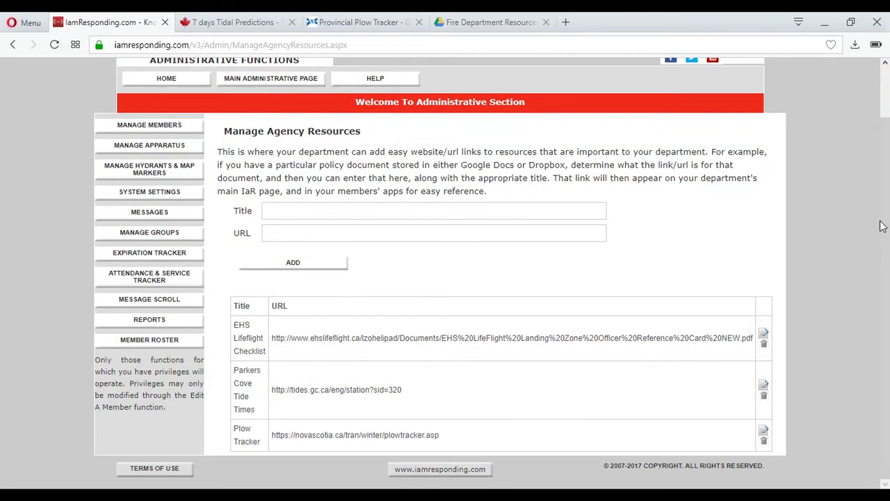
Preview the Western Fleetmap PDF in the Fire Department Resources folder of Google Drive and examine its radio zone table
{"action": "left_click", "coordinate": [223, 23]}
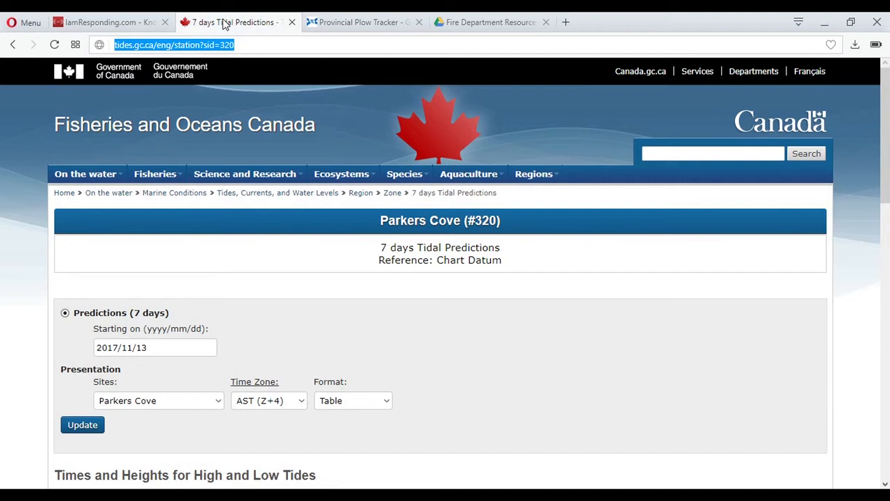
{"action": "left_click", "coordinate": [337, 34]}
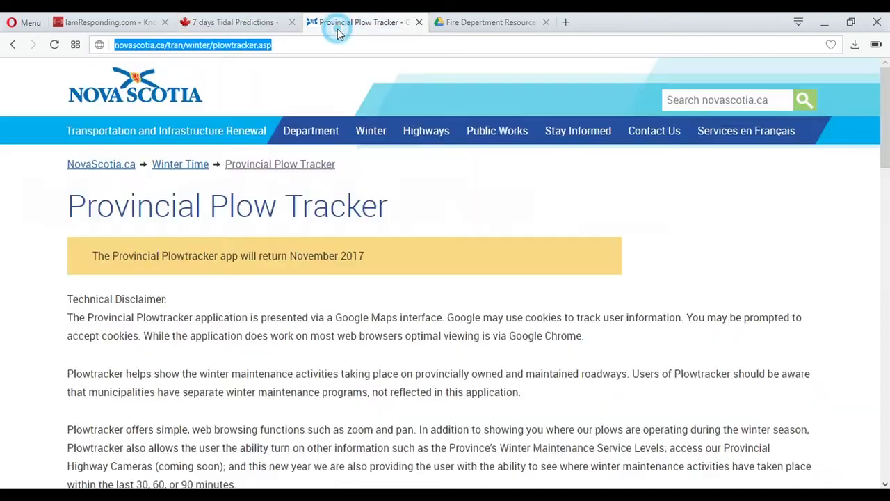
{"action": "left_click", "coordinate": [495, 29]}
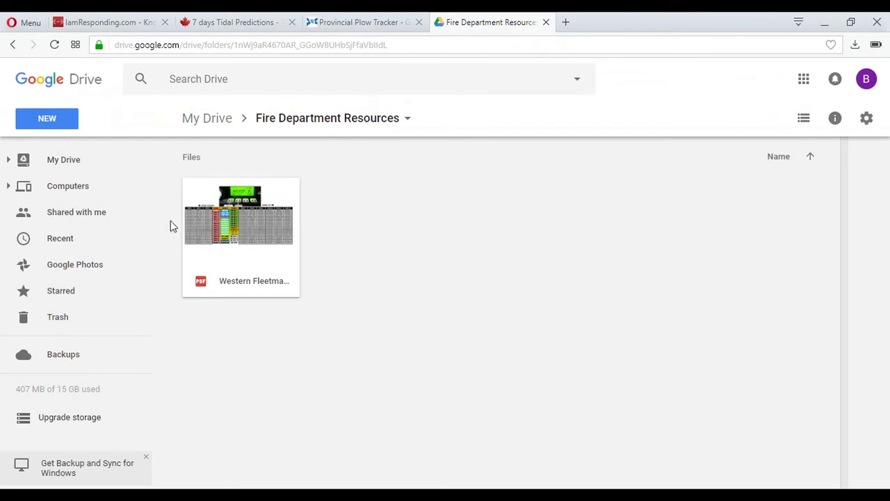
{"action": "left_click", "coordinate": [252, 239]}
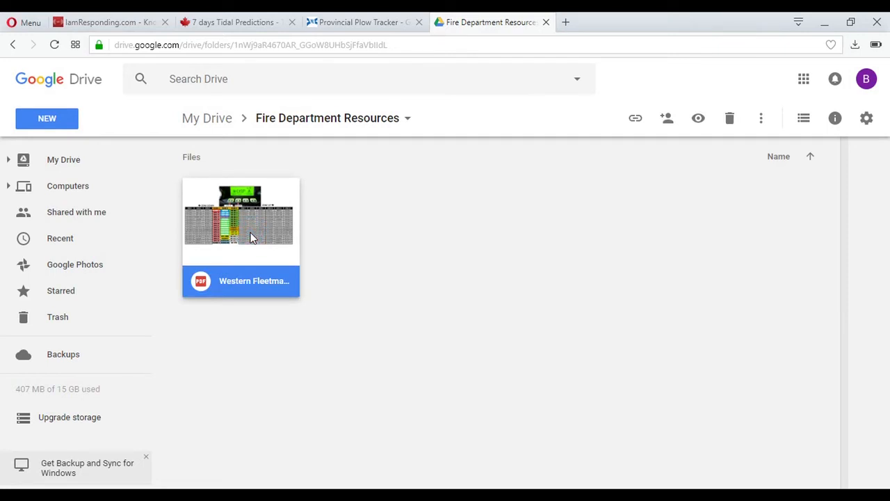
{"action": "double_click", "coordinate": [253, 239]}
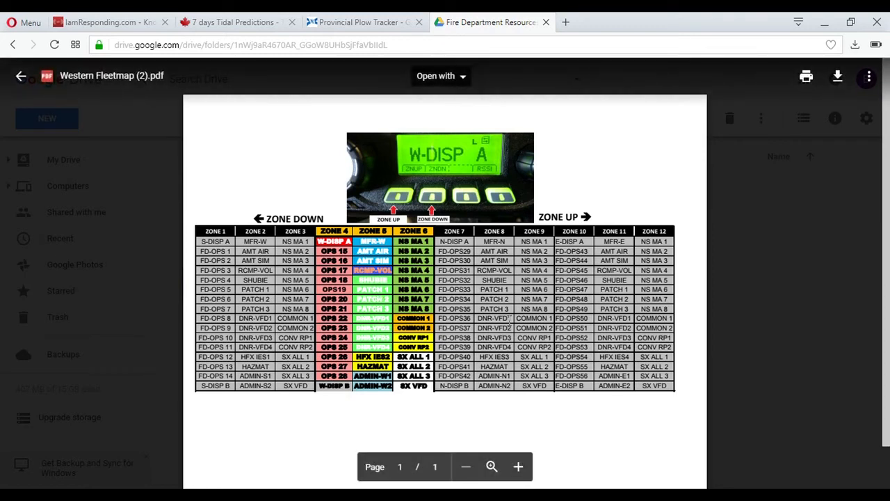
{"action": "left_click", "coordinate": [757, 271]}
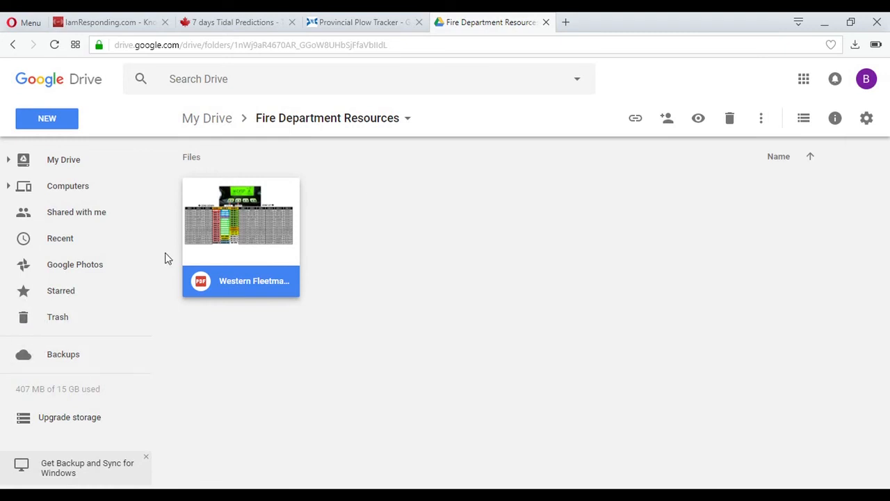
Get a shareable link for the Western Fleetmap PDF and review its sharing settings for anyone with the link
{"action": "right_click", "coordinate": [210, 244]}
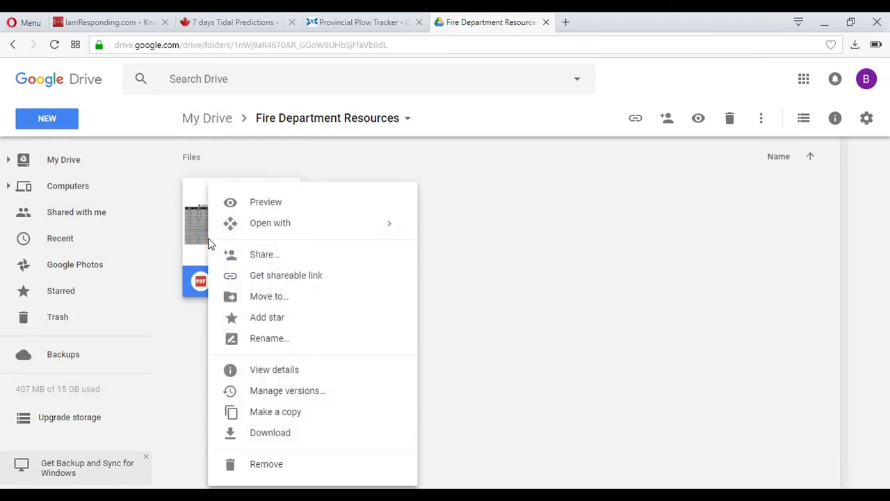
{"action": "left_click", "coordinate": [236, 277]}
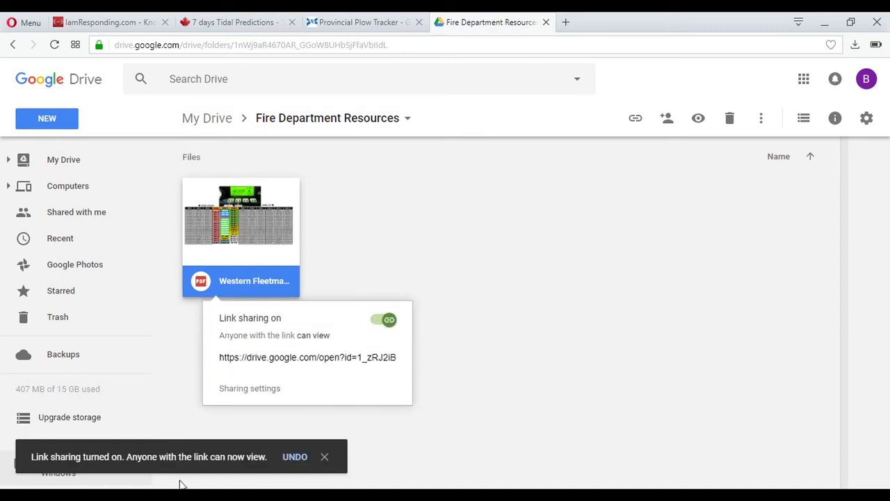
{"action": "left_click", "coordinate": [235, 391]}
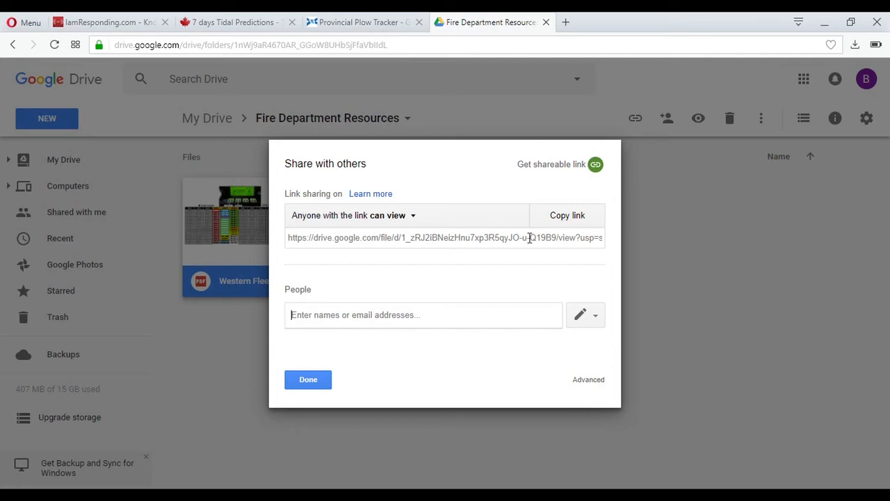
{"action": "left_click", "coordinate": [310, 388]}
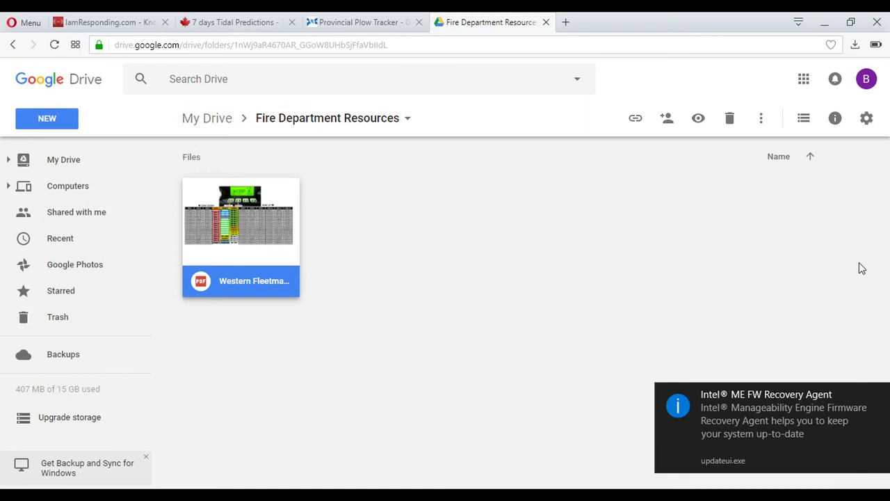
{"action": "left_click", "coordinate": [878, 394]}
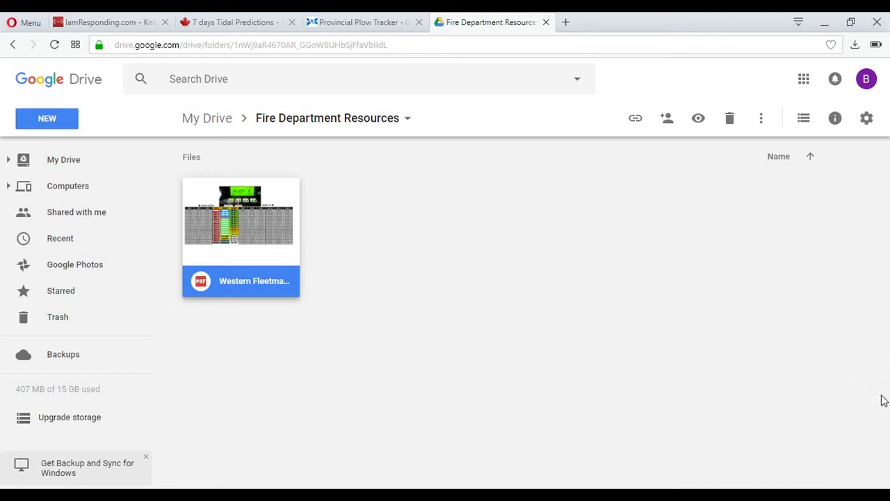
Add an agency resource titled "TMR Fleet Map" in IamResponding, using the fleet map's shareable Google Drive link as its URL
{"action": "left_click", "coordinate": [113, 23]}
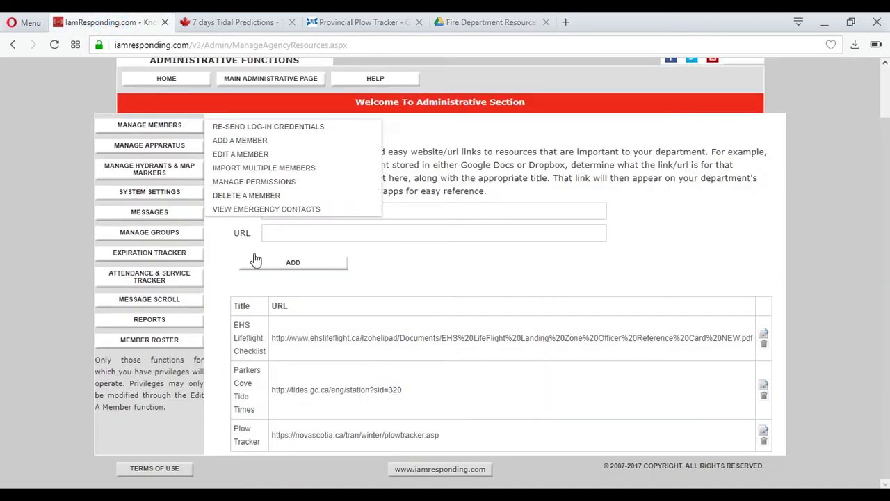
{"action": "left_click", "coordinate": [322, 212]}
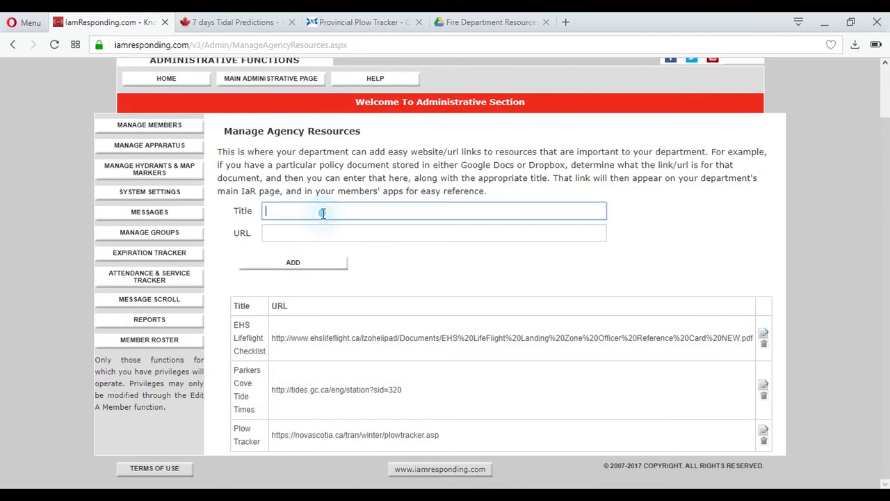
{"action": "type", "text": "TMR Fleet Map"}
{"action": "left_click", "coordinate": [323, 228]}
{"action": "key", "text": "ctrl+v"}
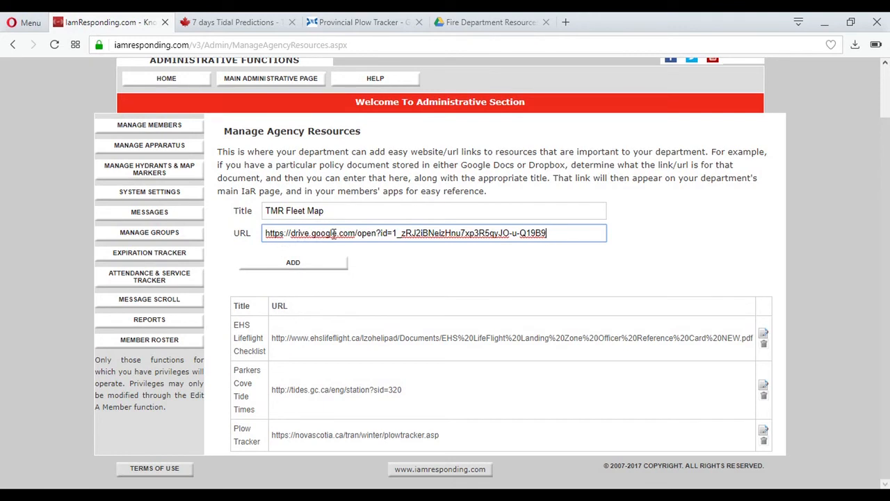
{"action": "left_click", "coordinate": [327, 265]}
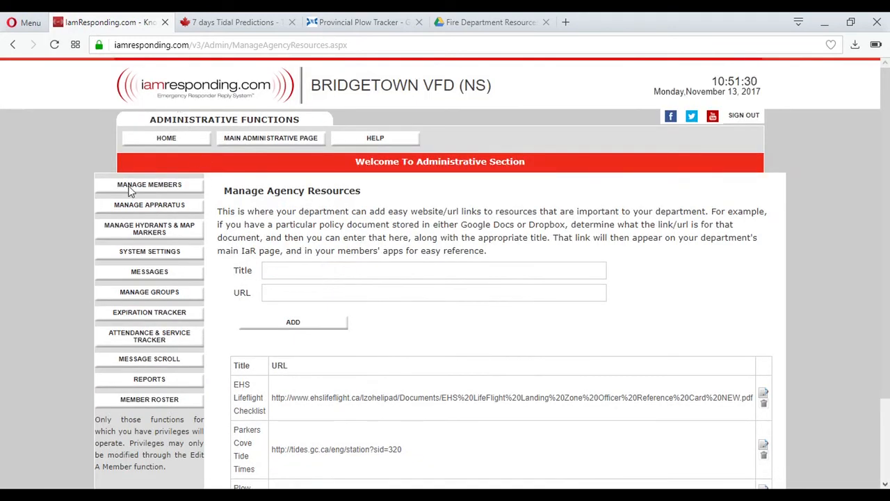
{"action": "scroll", "coordinate": [545, 189], "scroll_direction": "down", "scroll_amount": 2}
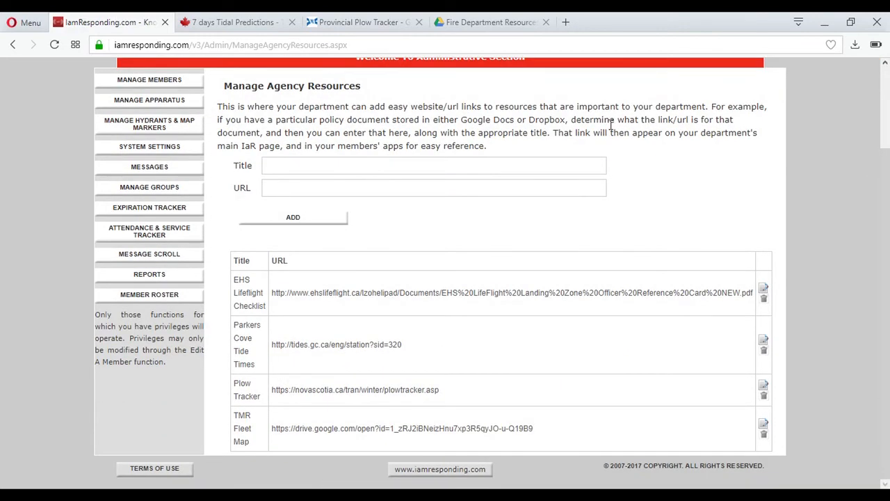
Return to the IamResponding home page and show the Department Resources among the resource links
{"action": "scroll", "coordinate": [888, 85], "scroll_direction": "up", "scroll_amount": 2}
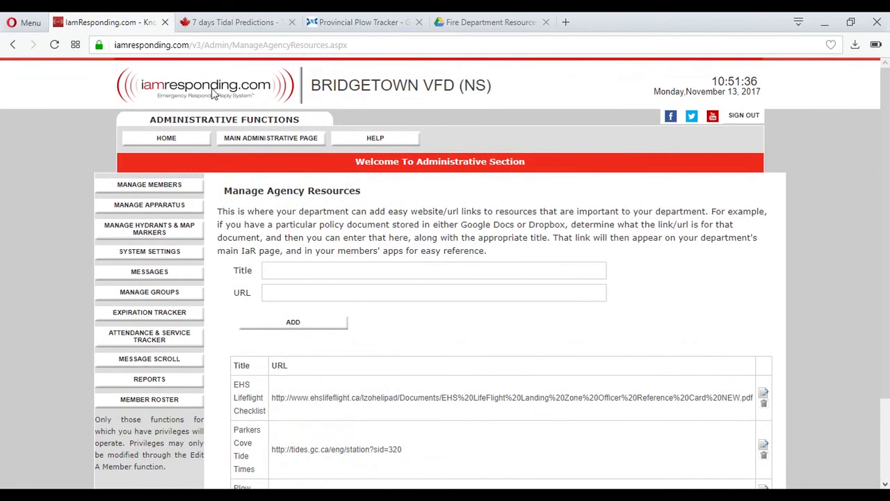
{"action": "left_click", "coordinate": [167, 137]}
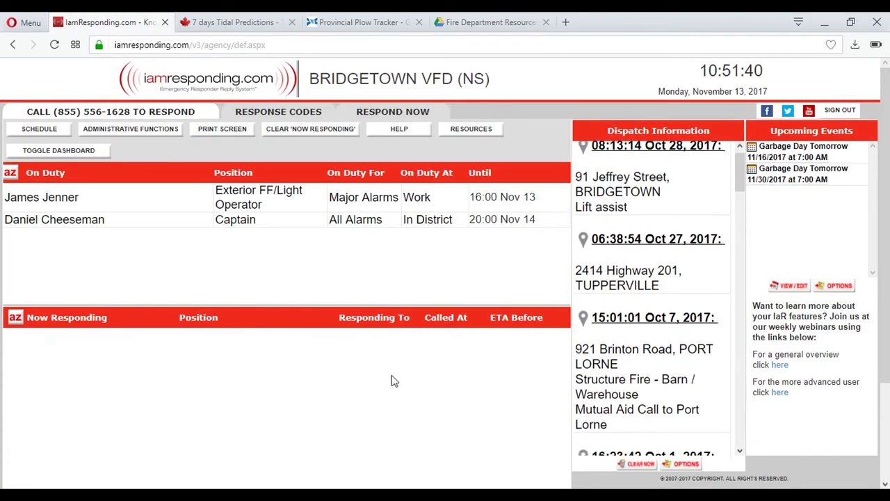
{"action": "left_click", "coordinate": [473, 129]}
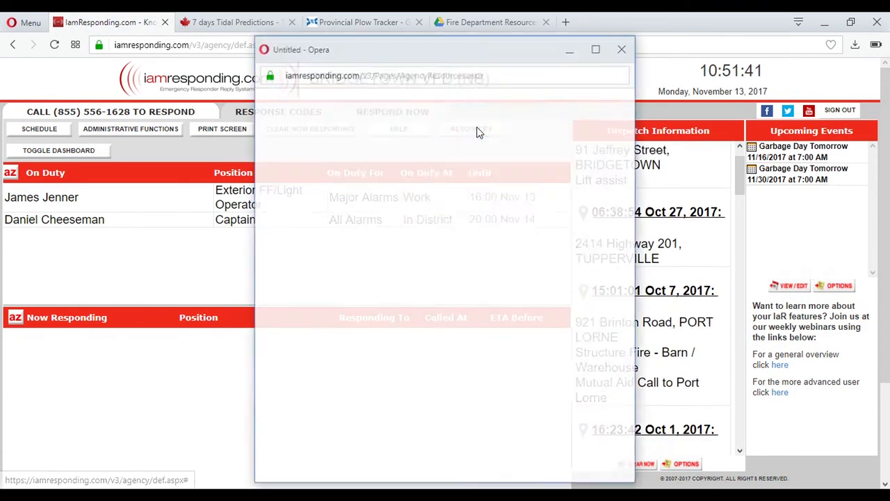
{"action": "left_click", "coordinate": [477, 158]}
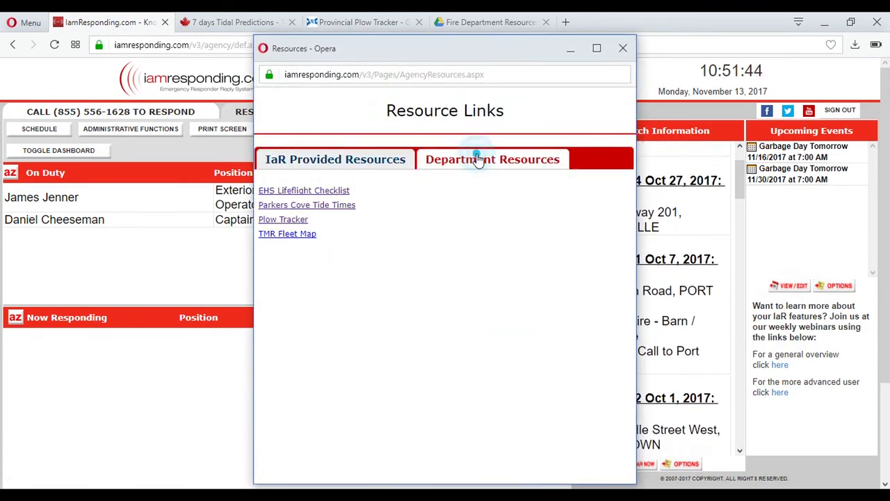
Test the department links by opening Plow Tracker, Parkers Cove Tide Times, EHS Lifeflight Checklist and TMR Fleet Map
{"action": "left_click", "coordinate": [301, 221]}
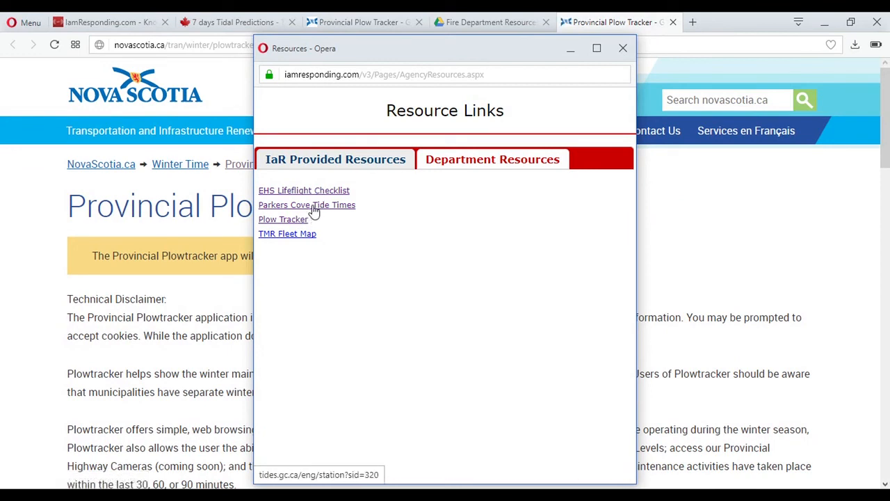
{"action": "left_click", "coordinate": [314, 211]}
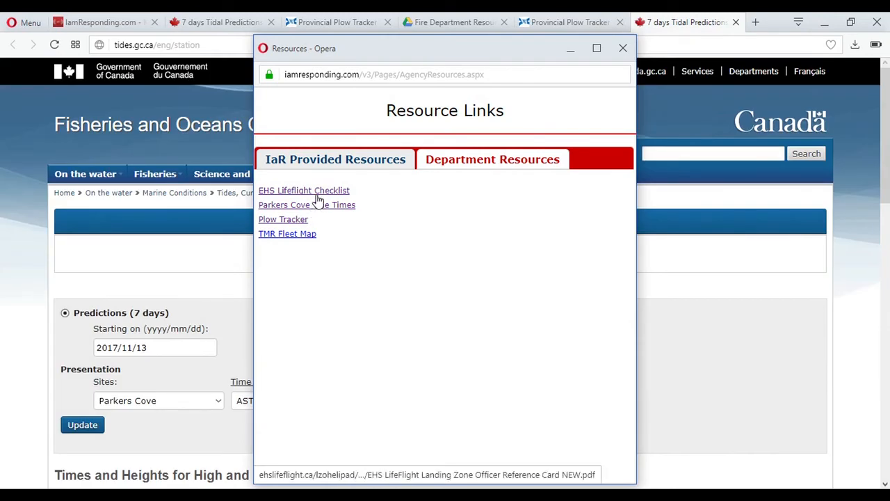
{"action": "left_click", "coordinate": [317, 192]}
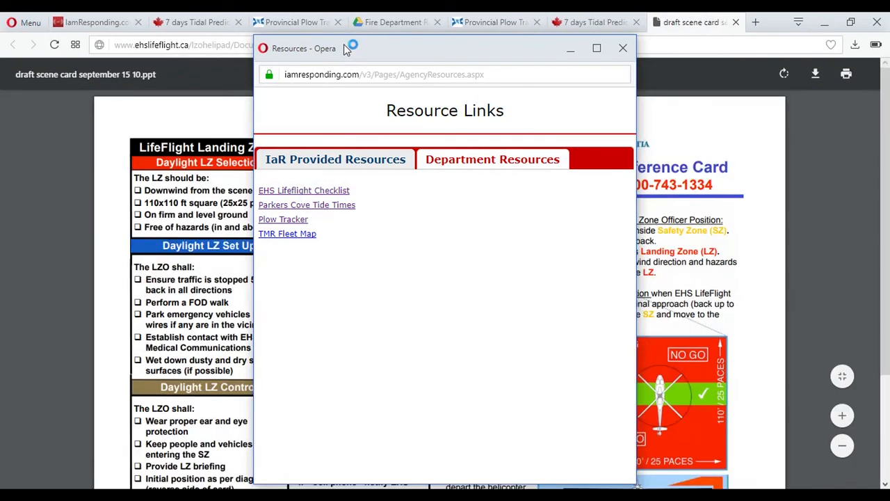
{"action": "left_click_drag", "start_coordinate": [336, 50], "coordinate": [462, 78]}
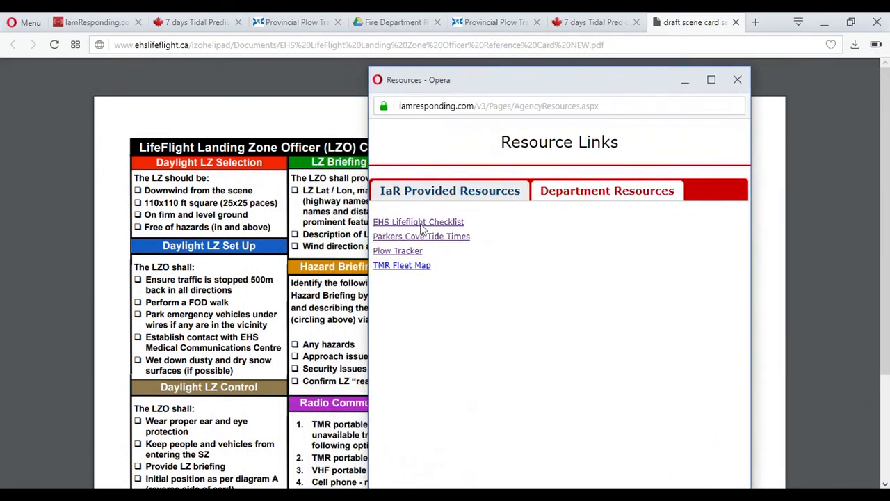
{"action": "left_click", "coordinate": [414, 267]}
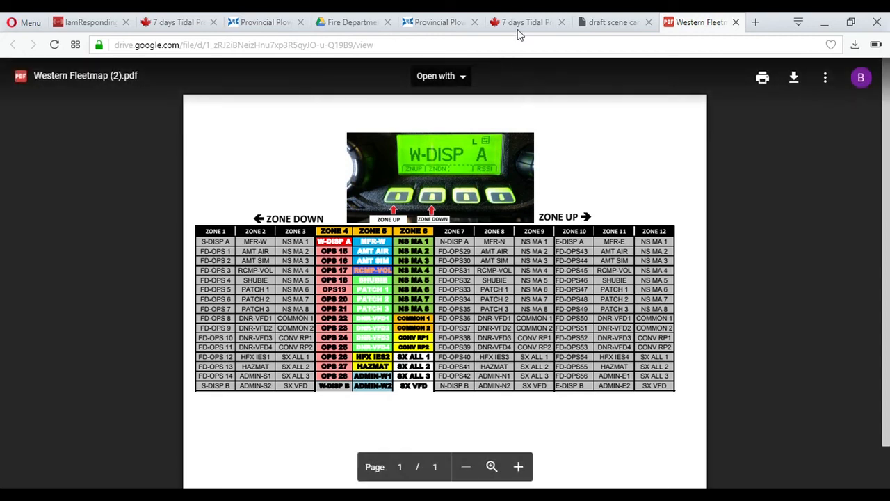
Close the open tide prediction, plow tracker, Google Drive and PDF pages, keeping only the IamResponding page
{"action": "left_click", "coordinate": [561, 22]}
{"action": "left_click", "coordinate": [561, 23]}
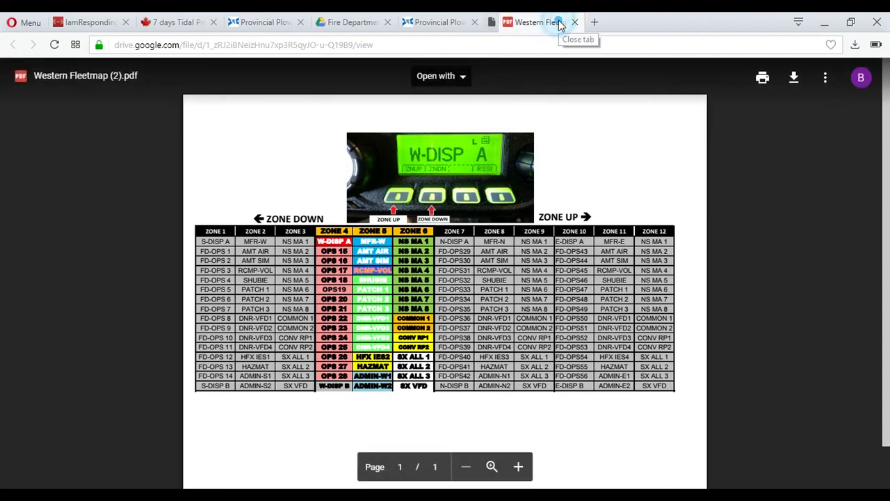
{"action": "left_click", "coordinate": [561, 23]}
{"action": "left_click", "coordinate": [561, 23]}
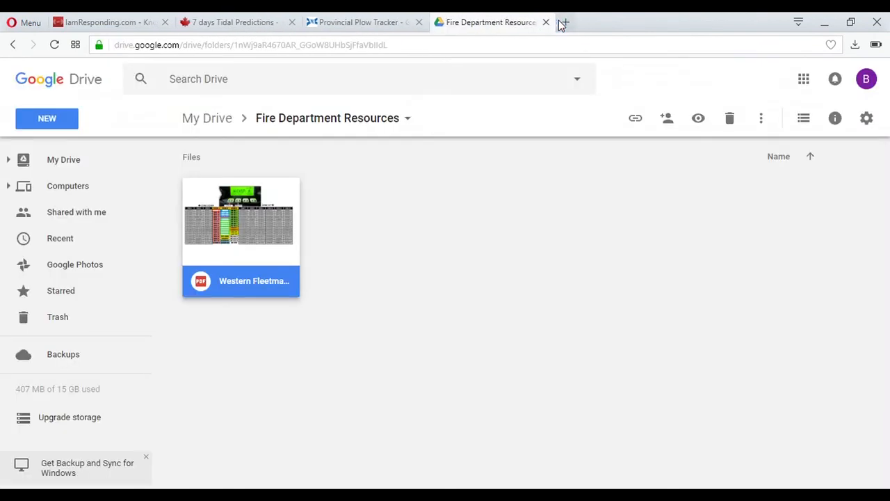
{"action": "left_click", "coordinate": [544, 24]}
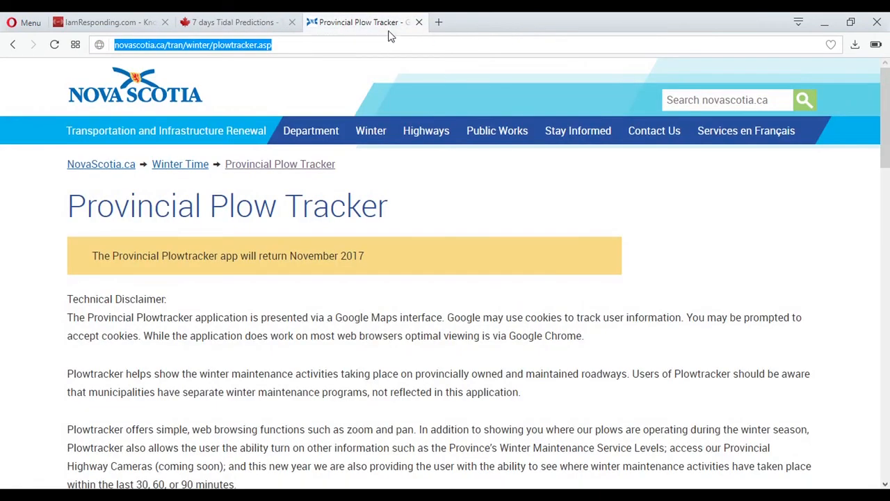
{"action": "left_click", "coordinate": [295, 26]}
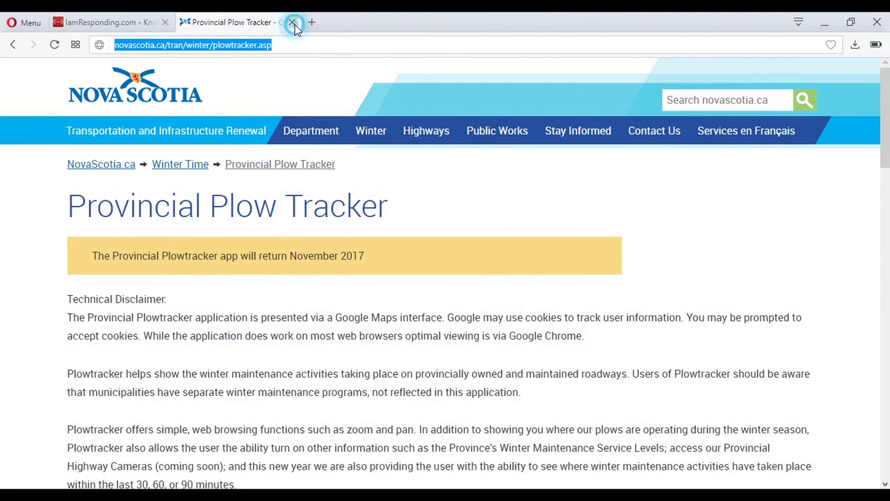
{"action": "left_click", "coordinate": [295, 25]}
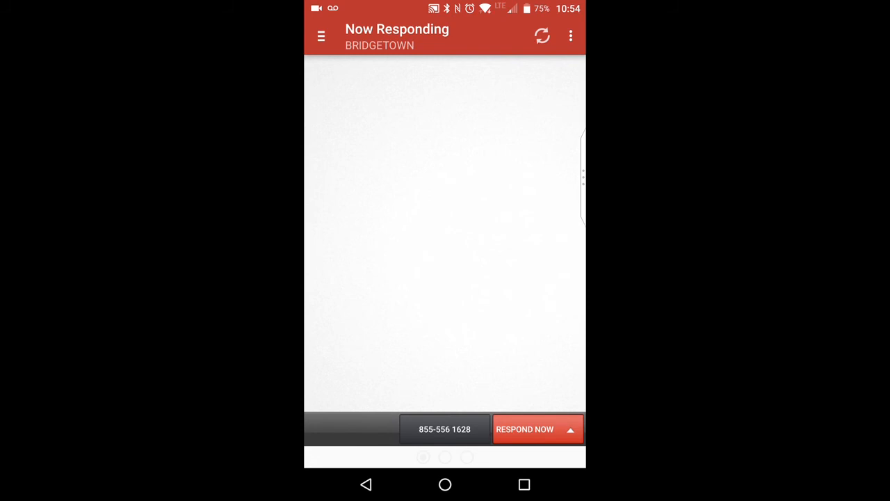
Switch to the IaR mobile app, go to the Department Resources list and open EHS Lifeflight Checklist
{"action": "left_click", "coordinate": [321, 36]}
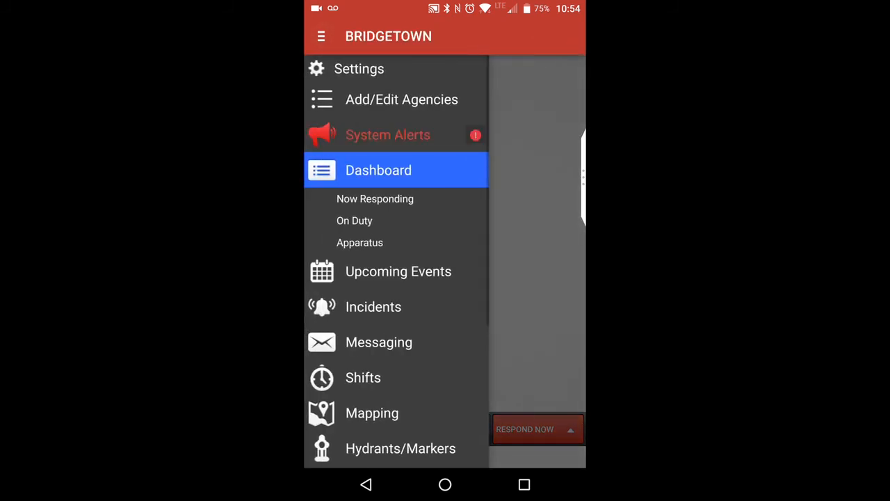
{"action": "scroll", "coordinate": [396, 265], "scroll_direction": "down", "scroll_amount": 5}
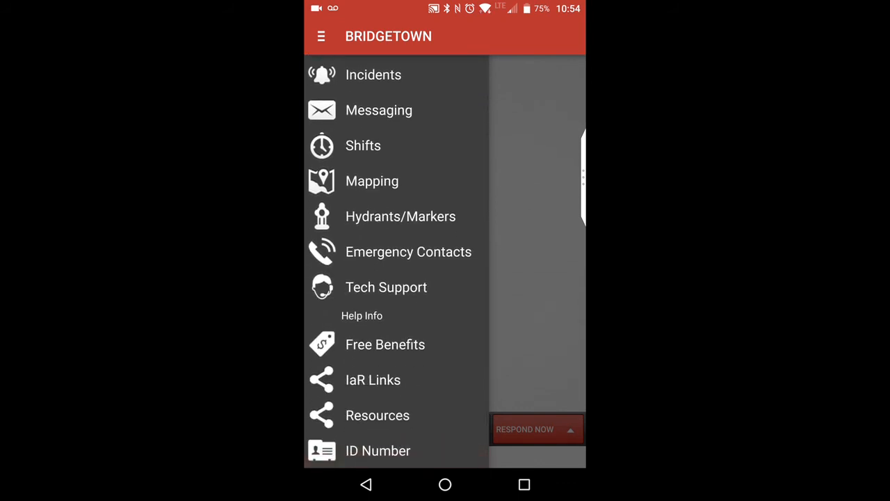
{"action": "left_click", "coordinate": [378, 415]}
{"action": "left_click", "coordinate": [516, 68]}
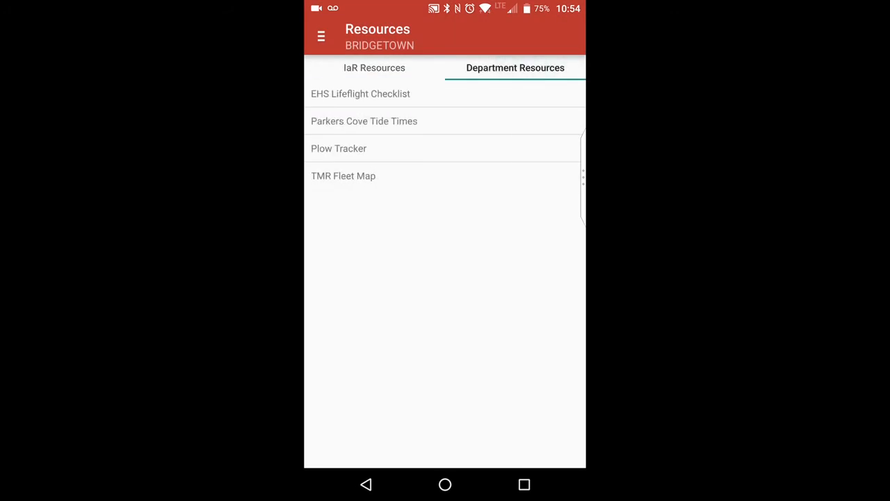
{"action": "left_click", "coordinate": [433, 94]}
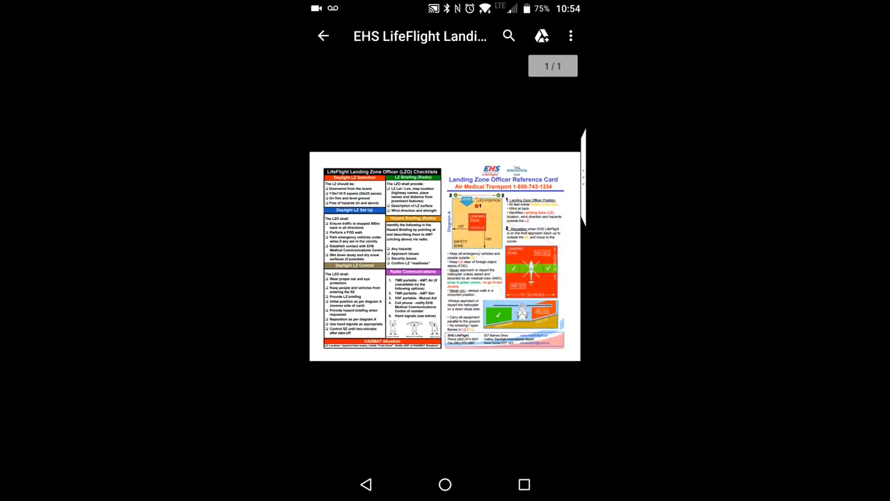
Open Parkers Cove Tide Times from the Department Resources, view its high and low tide tables and return to the IaR app
{"action": "left_click", "coordinate": [323, 36]}
{"action": "left_click", "coordinate": [364, 120]}
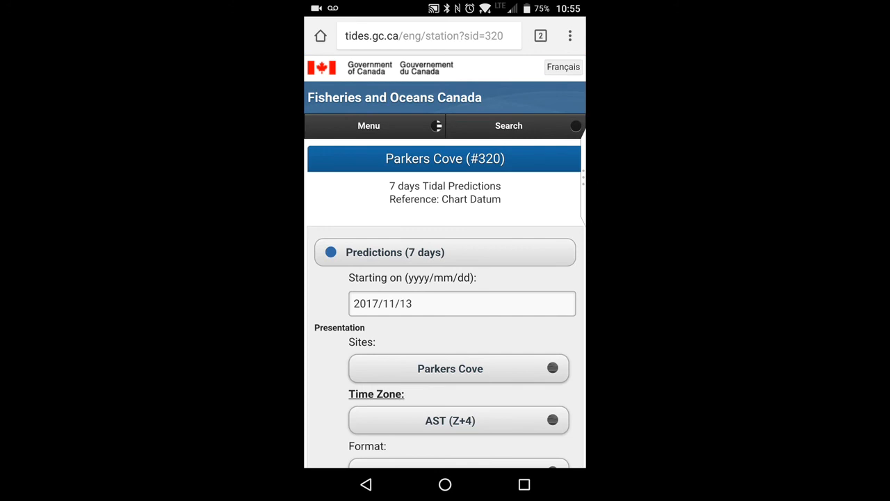
{"action": "scroll", "coordinate": [445, 278], "scroll_direction": "down", "scroll_amount": 2}
{"action": "scroll", "coordinate": [445, 278], "scroll_direction": "down", "scroll_amount": 4}
{"action": "left_click", "coordinate": [525, 484]}
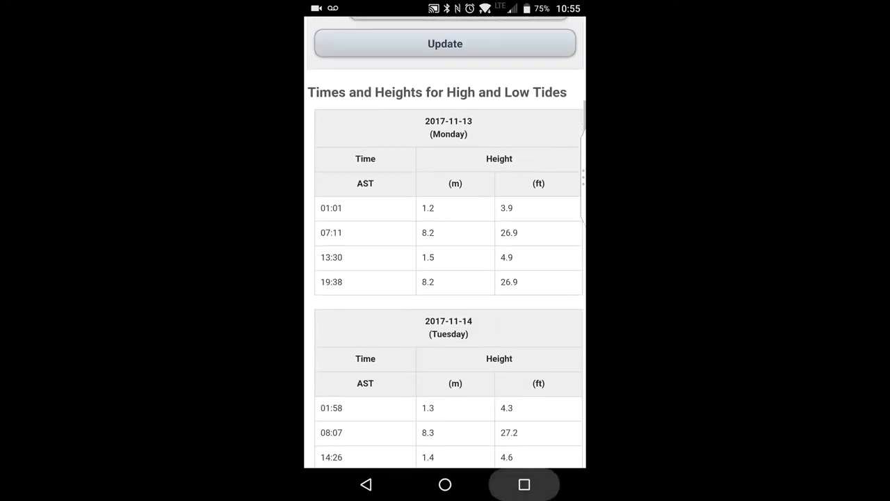
{"action": "left_click", "coordinate": [564, 349]}
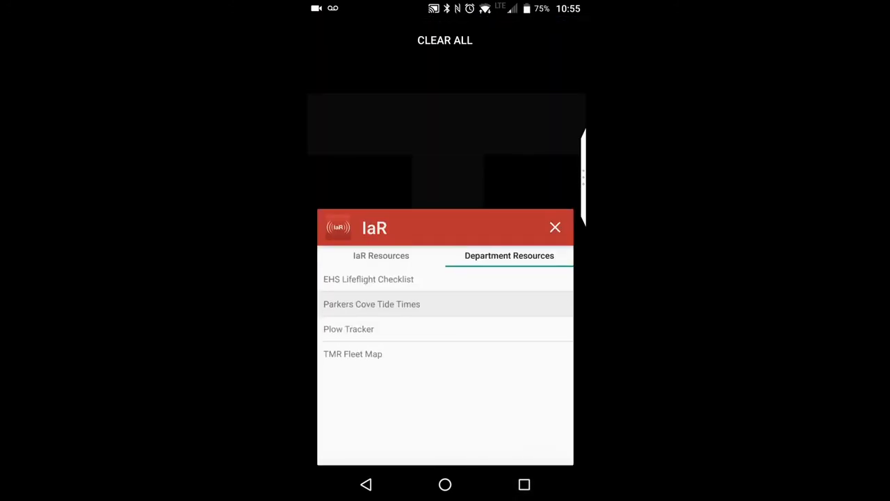
{"action": "left_click", "coordinate": [445, 341]}
Open Plow Tracker from the Department Resources, look through its page and return to the IaR app
{"action": "left_click", "coordinate": [338, 148]}
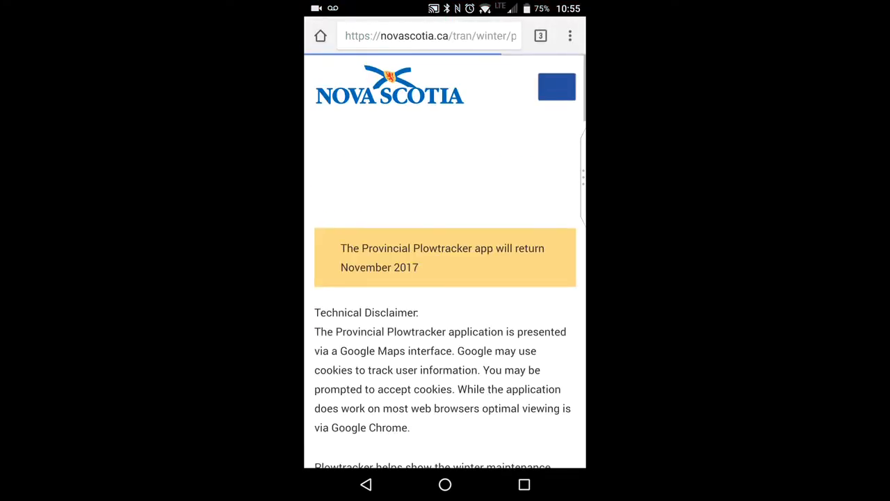
{"action": "scroll", "coordinate": [445, 278], "scroll_direction": "down", "scroll_amount": 5}
{"action": "left_click", "coordinate": [524, 484]}
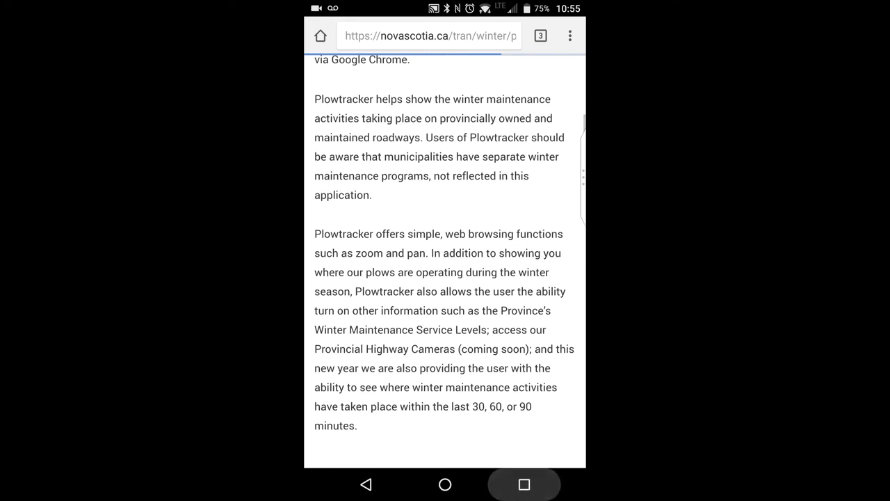
{"action": "left_click", "coordinate": [379, 410]}
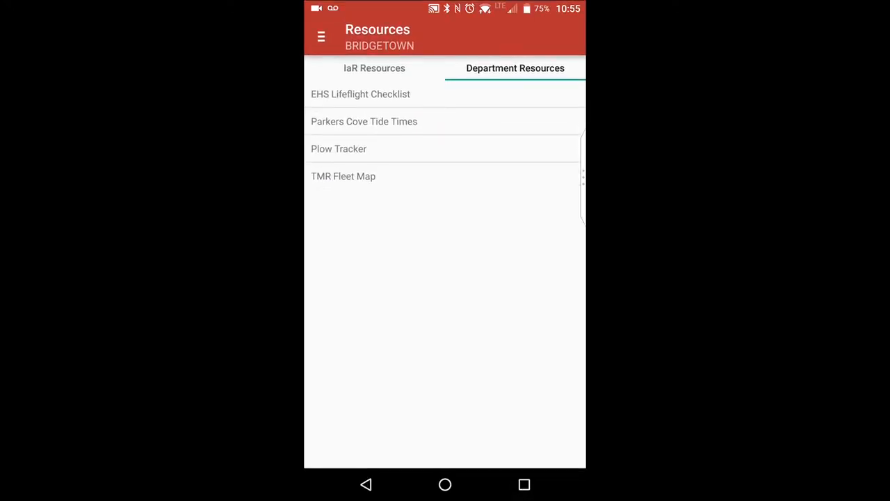
Open TMR Fleet Map from the Department Resources and examine the zone and channel table up close
{"action": "left_click", "coordinate": [344, 175]}
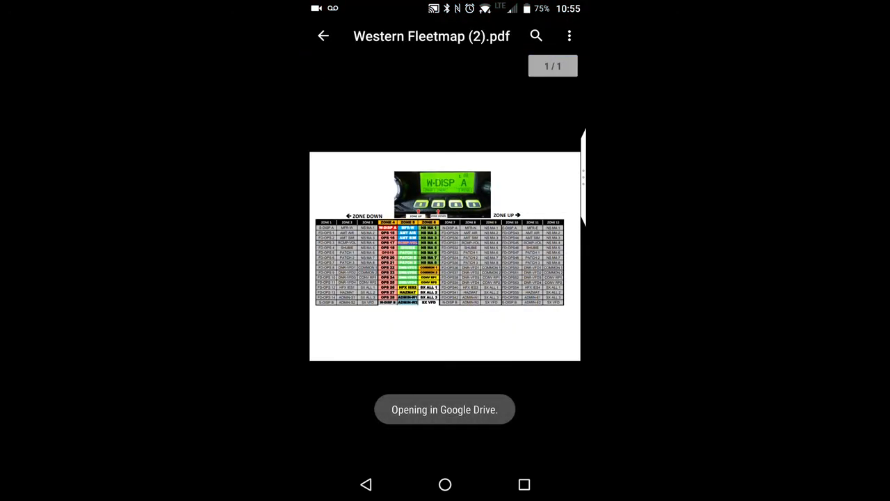
{"action": "scroll", "coordinate": [483, 278], "scroll_direction": "up", "scroll_amount": 5}
{"action": "left_click_drag", "start_coordinate": [445, 257], "coordinate": [579, 285]}
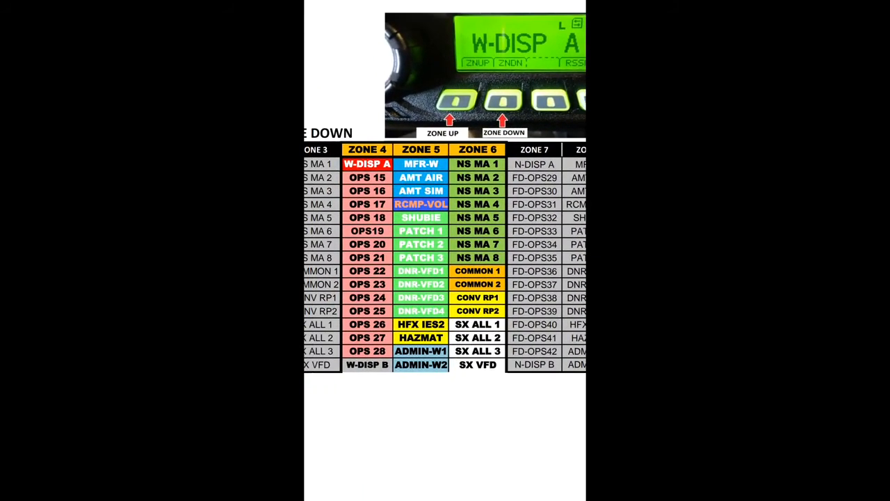
{"action": "left_click_drag", "start_coordinate": [445, 257], "coordinate": [572, 257]}
{"action": "scroll", "coordinate": [445, 258], "scroll_direction": "down", "scroll_amount": 2}
{"action": "scroll", "coordinate": [445, 257], "scroll_direction": "down", "scroll_amount": 2}
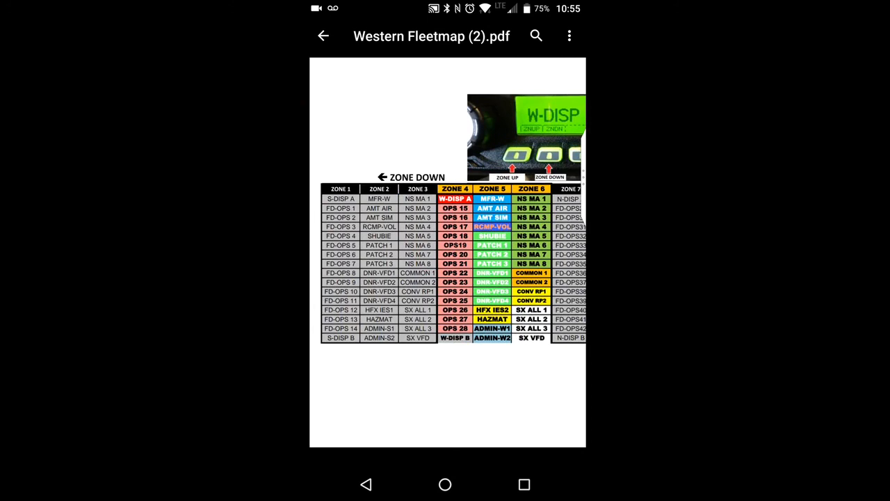
{"action": "scroll", "coordinate": [445, 257], "scroll_direction": "down", "scroll_amount": 3}
{"action": "left_click_drag", "start_coordinate": [486, 257], "coordinate": [381, 257]}
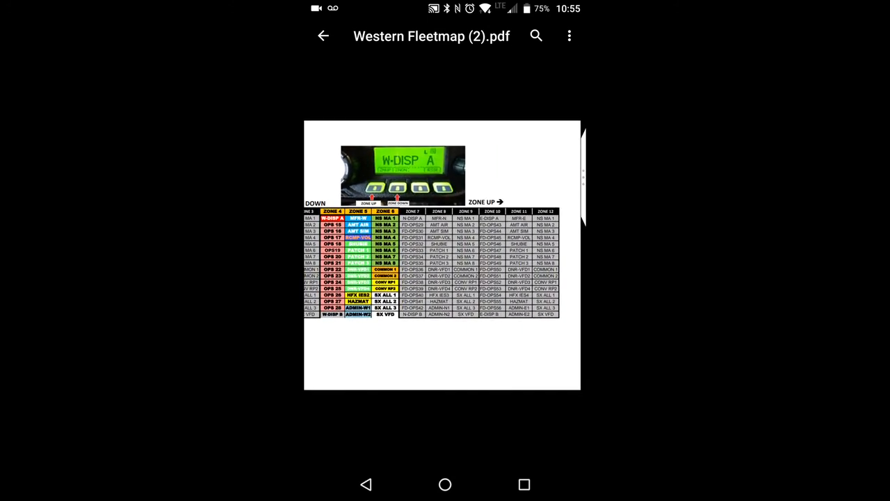
{"action": "scroll", "coordinate": [445, 257], "scroll_direction": "down", "scroll_amount": 3}
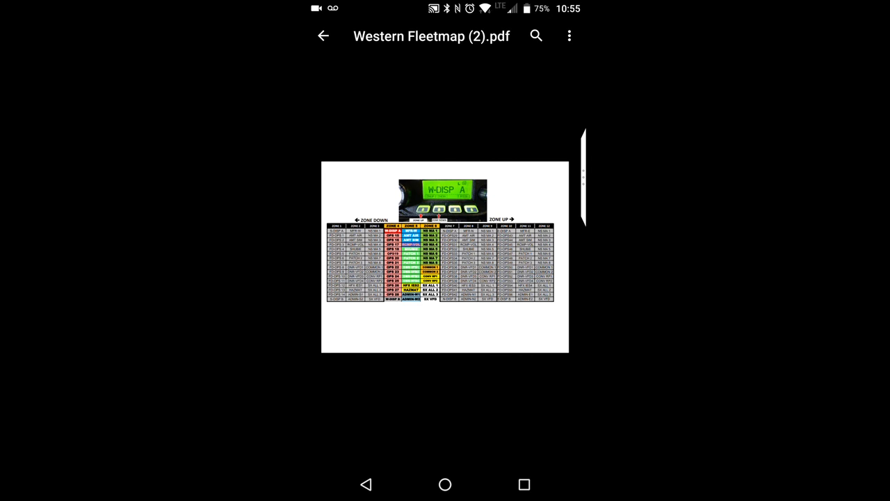
{"action": "left_click_drag", "start_coordinate": [445, 3], "coordinate": [445, 209]}
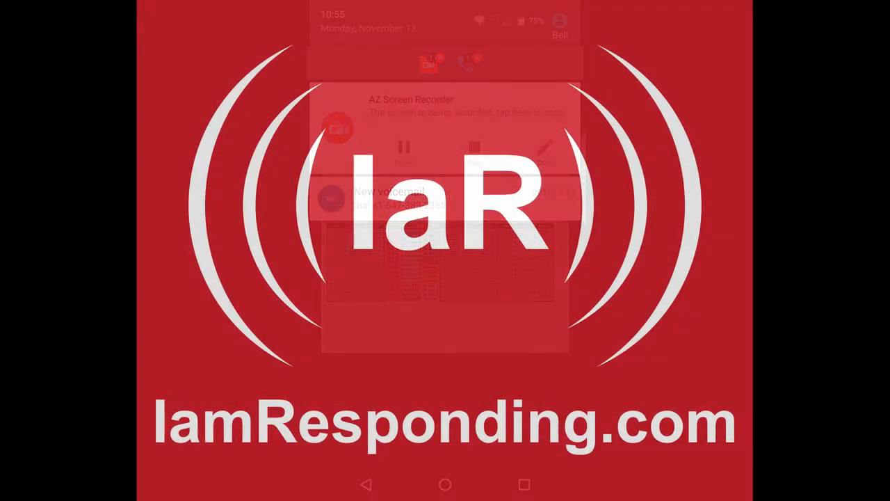